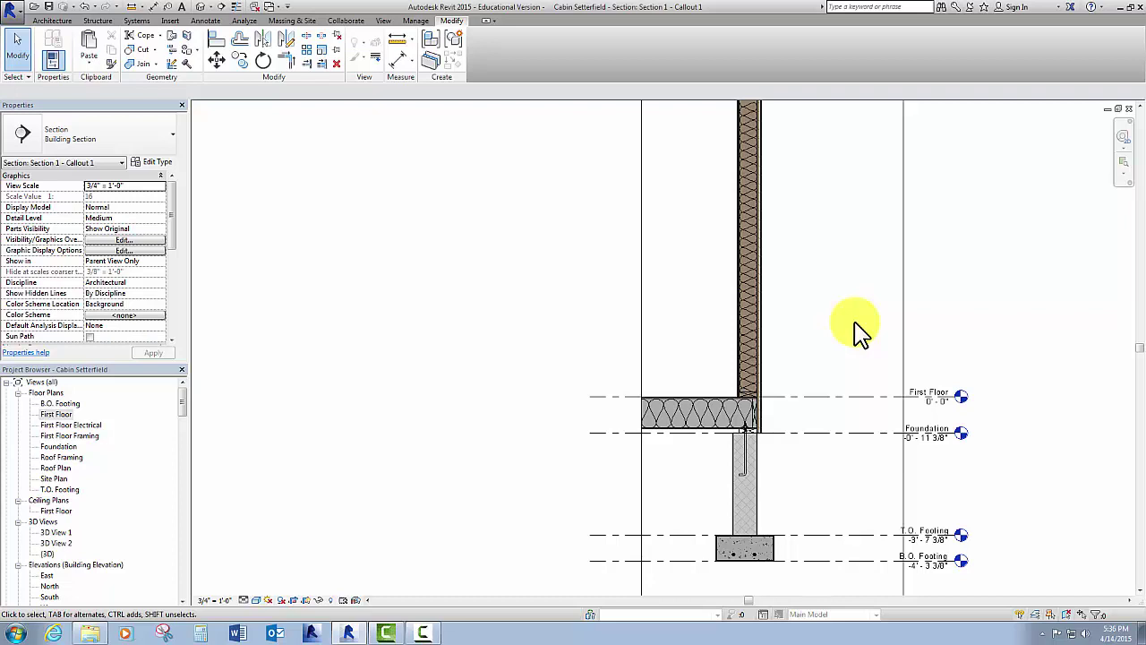
Pan the section up so the roof eave and Roof level appear above the wall.
middle_click_drag(839, 309, 806, 416)
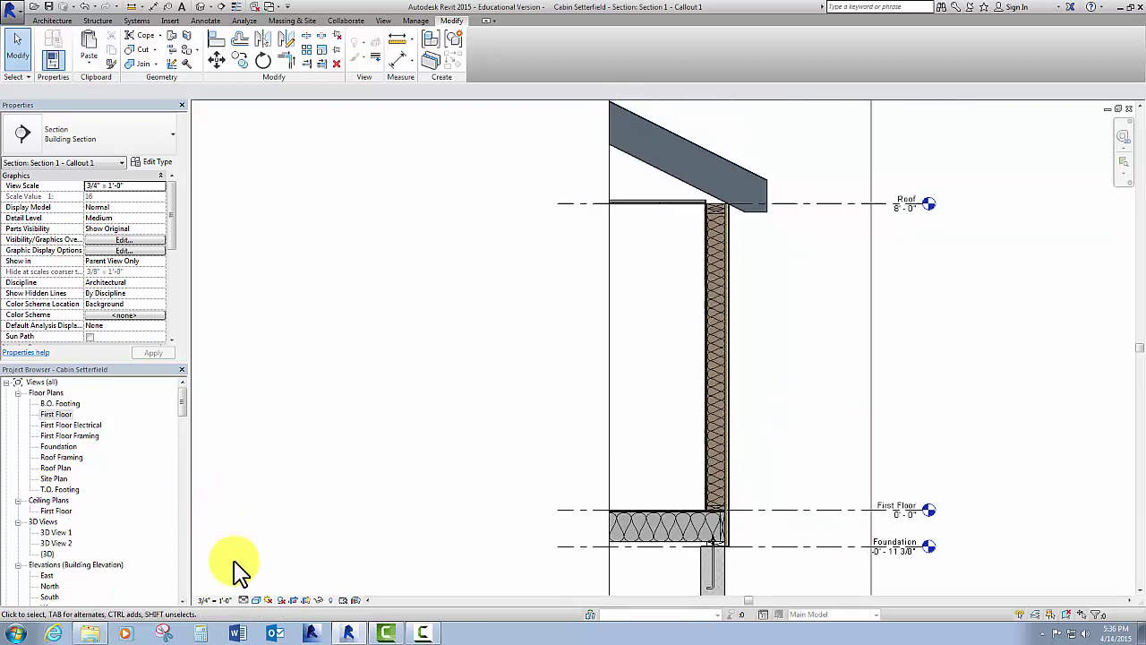
Switch the view to Hidden Line and zoom in on the roof's overhanging beam end.
left_click(255, 600)
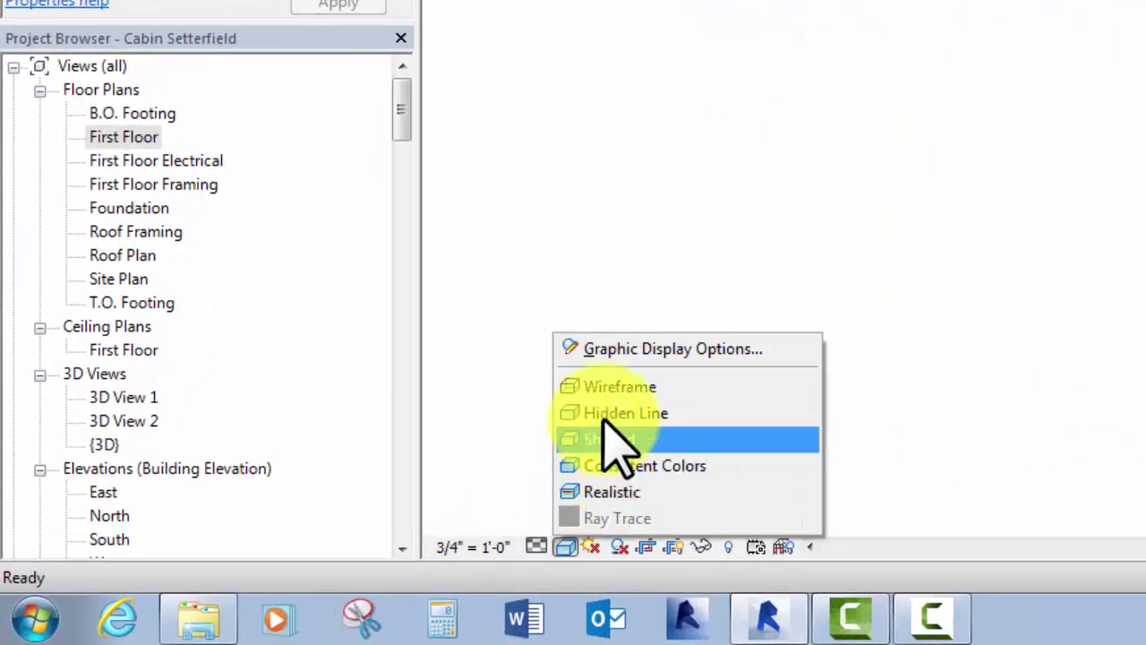
left_click(608, 416)
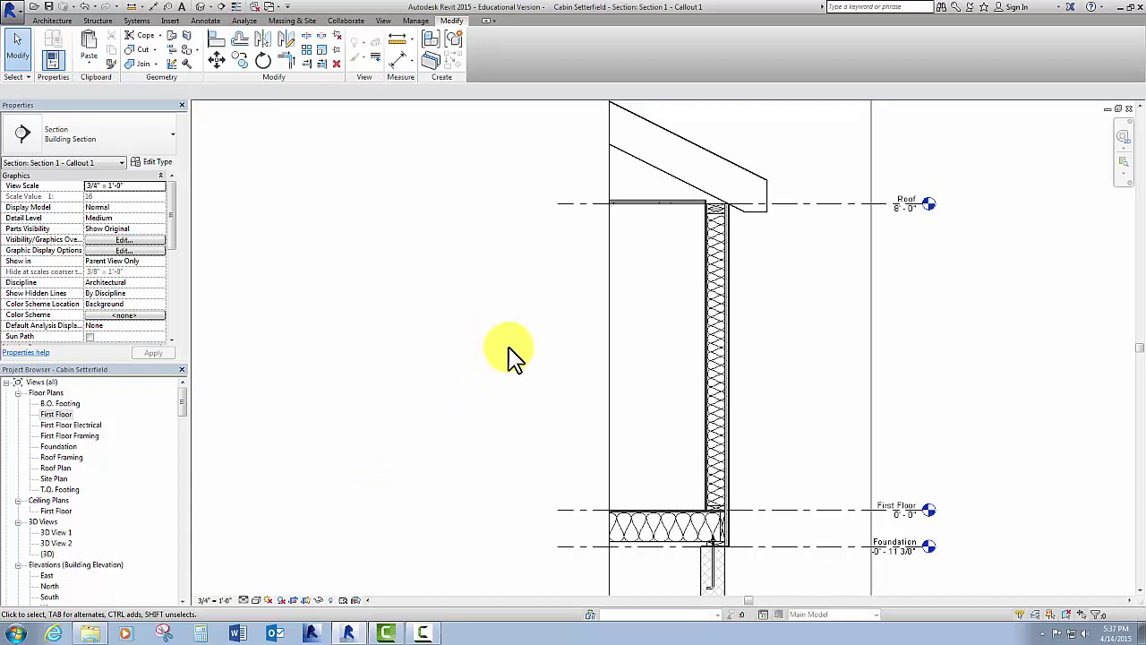
middle_click_drag(508, 344, 532, 461)
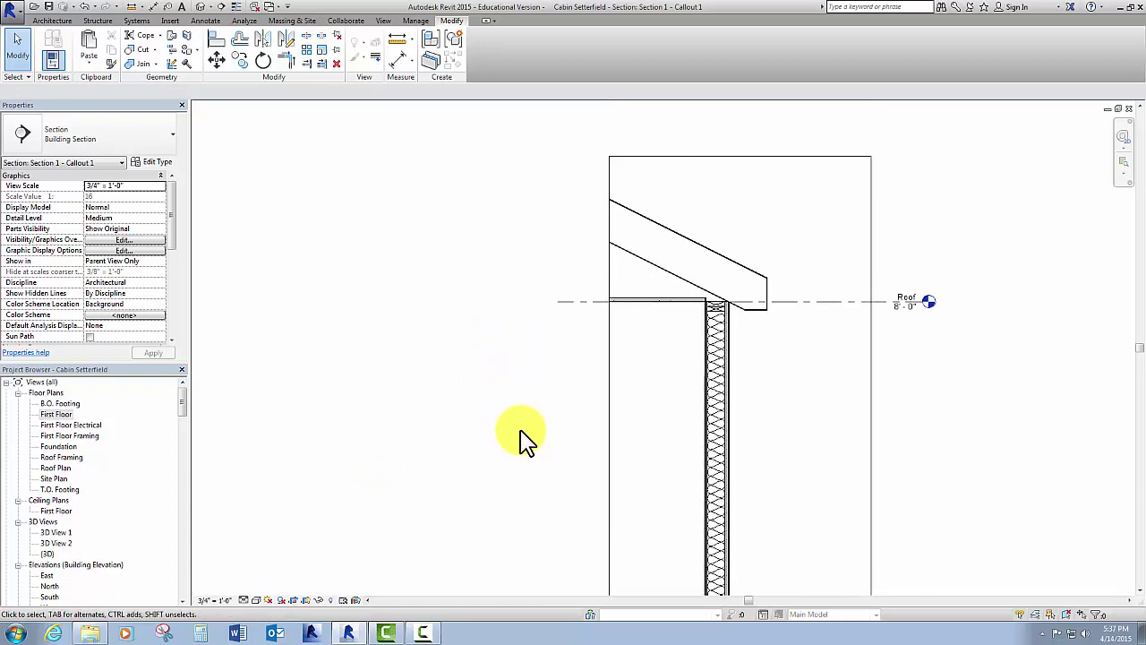
middle_click_drag(583, 397, 480, 440)
scroll(609, 335, "up", 3)
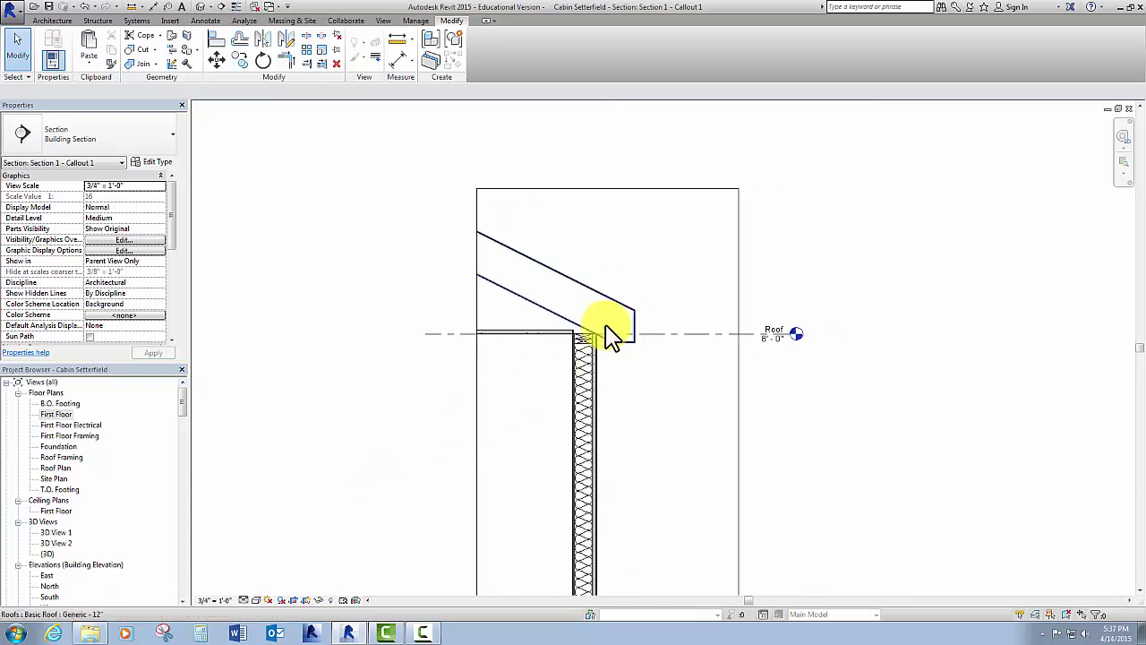
scroll(609, 327, "up", 1)
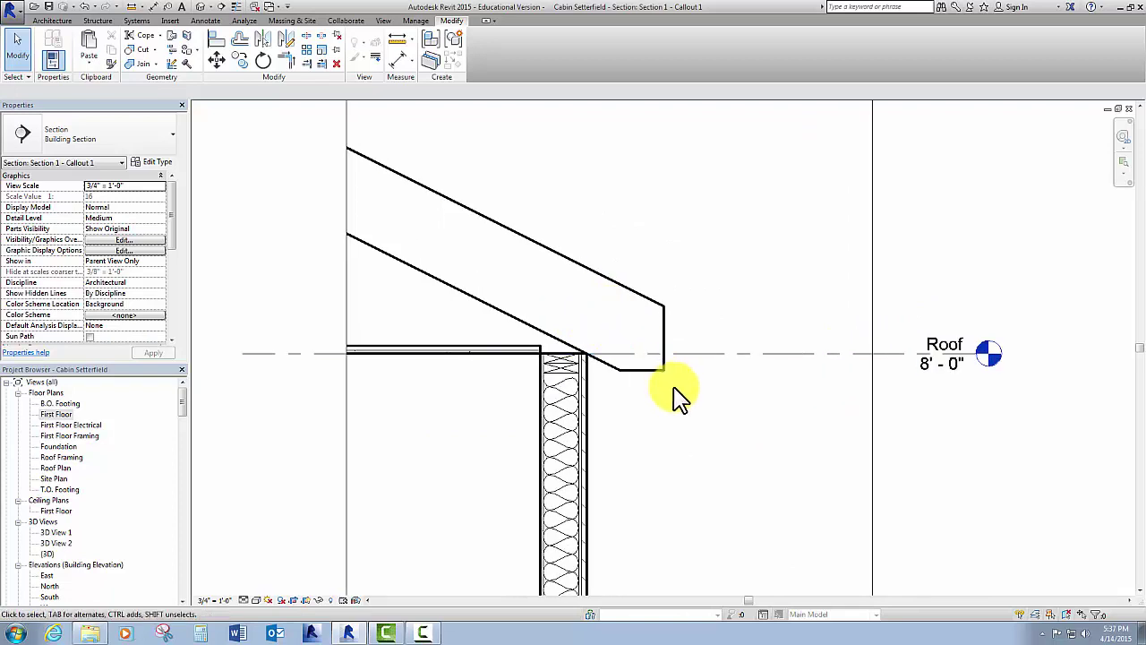
middle_click_drag(674, 387, 697, 450)
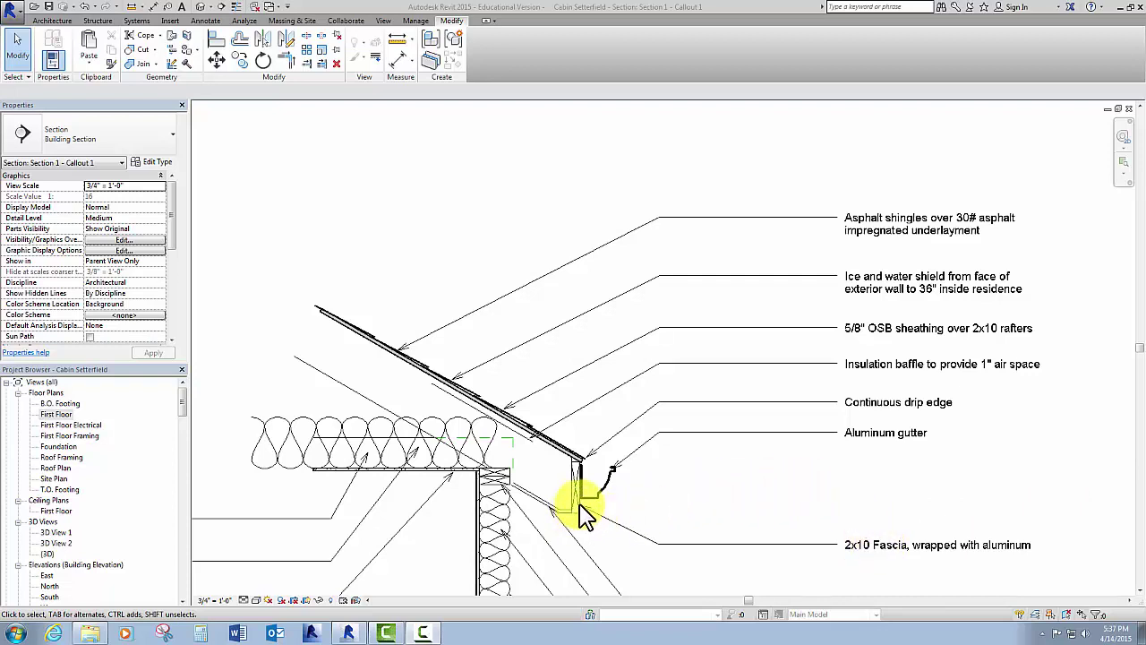
left_click(642, 484)
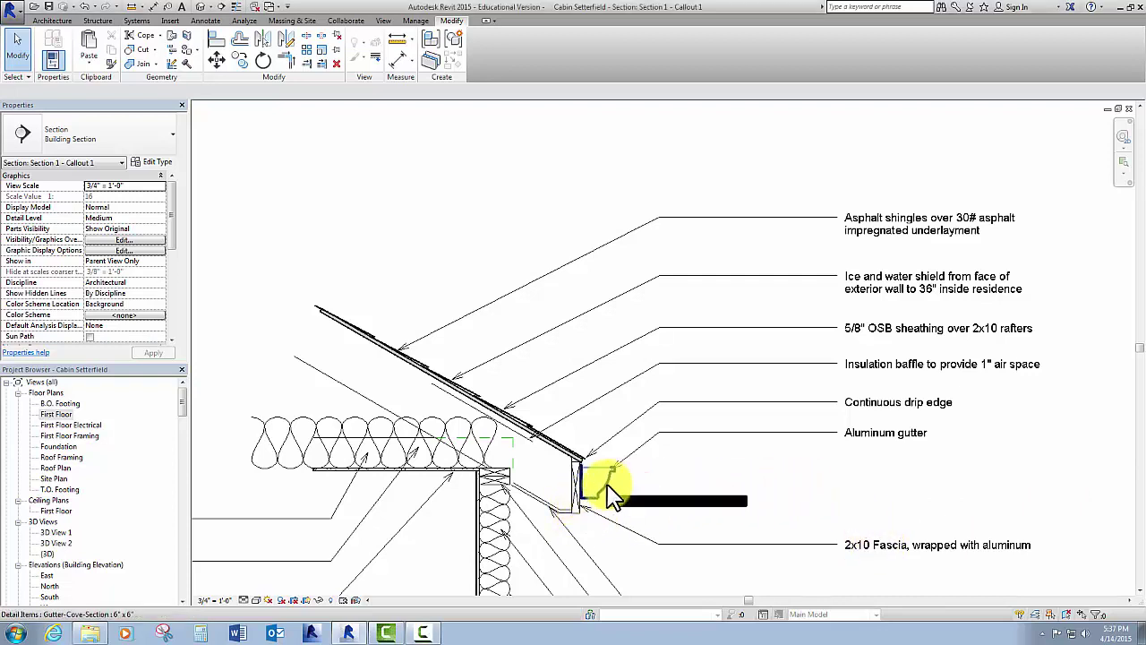
left_click(609, 493)
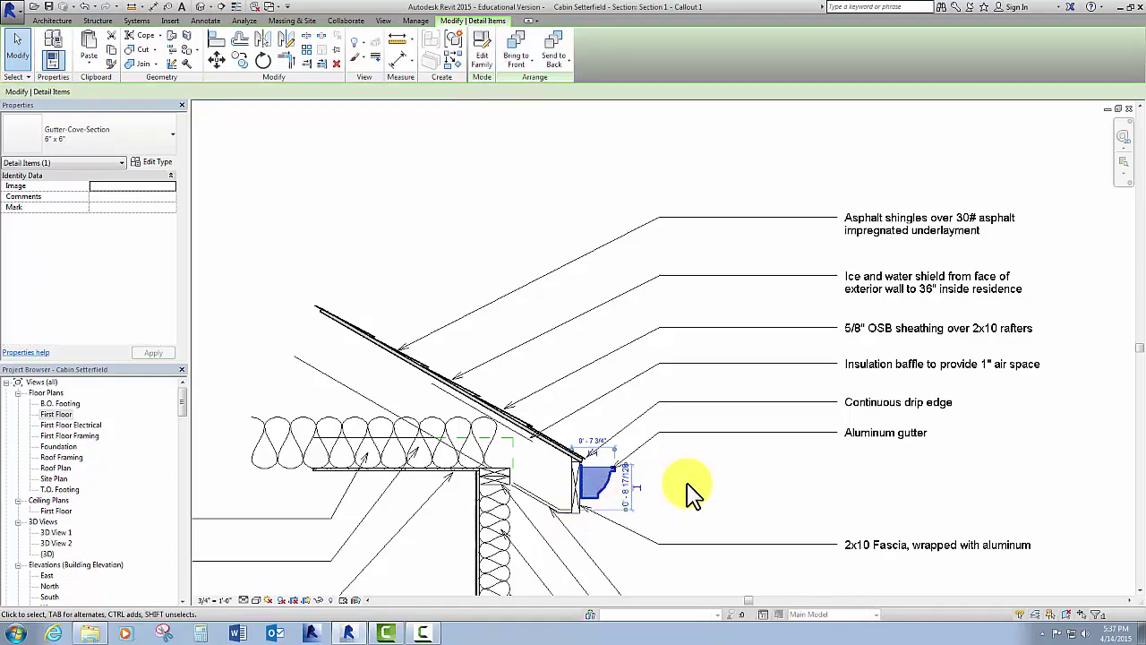
left_click(687, 486)
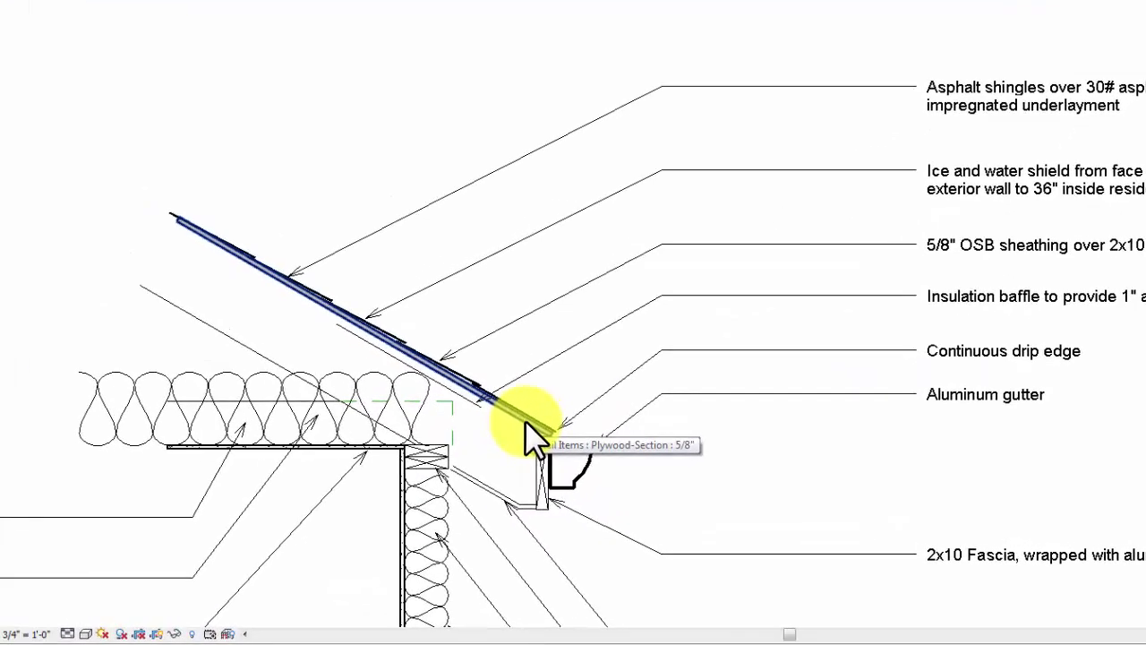
left_click(525, 420)
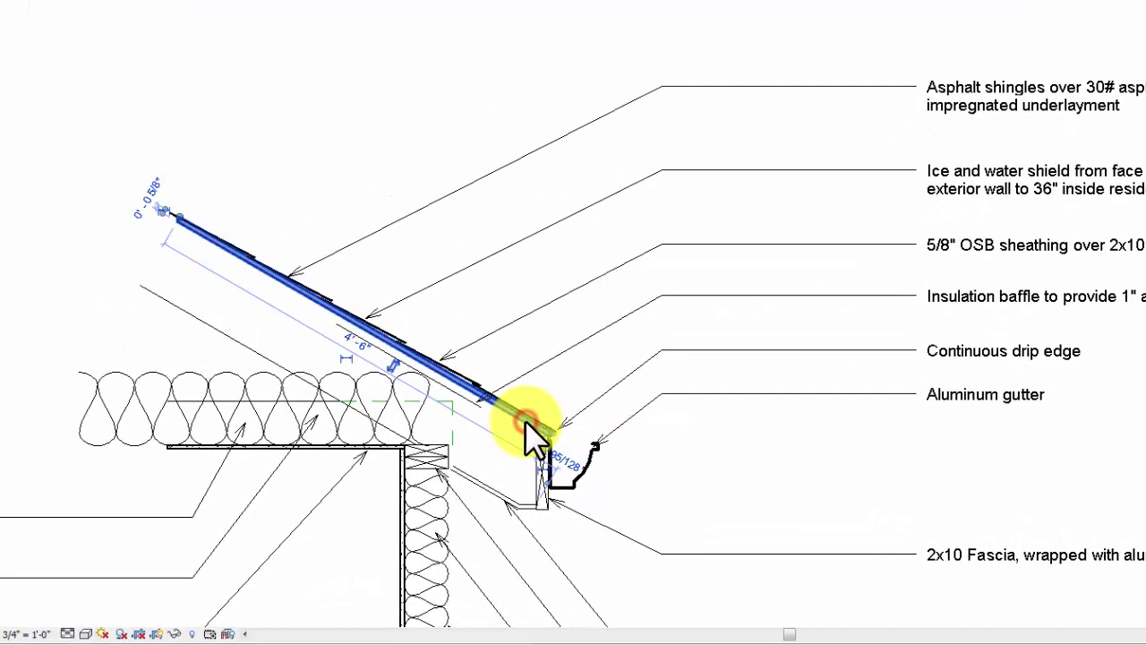
left_click(532, 404)
left_click(523, 407)
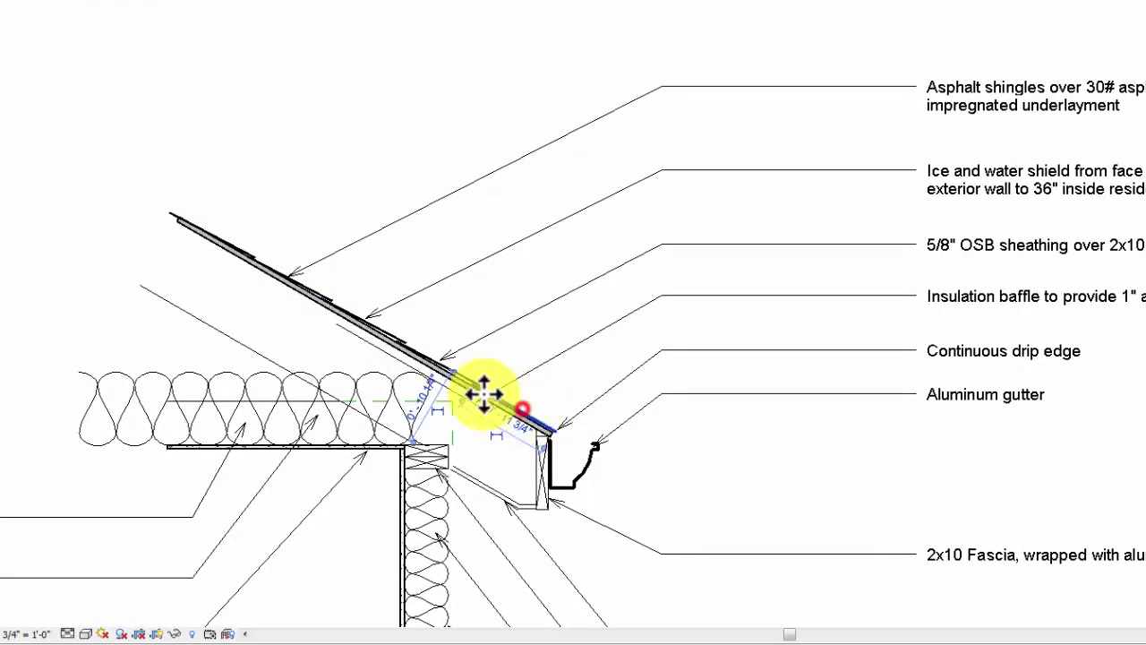
left_click(499, 367)
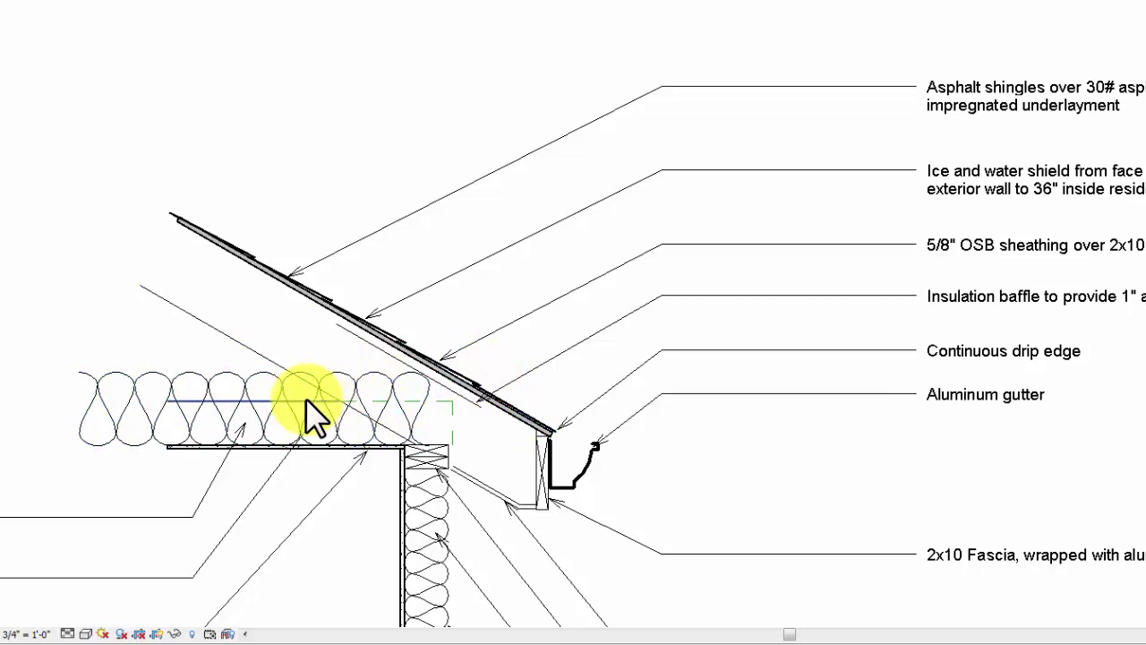
scroll(443, 454, "up", 2)
left_click(443, 455)
middle_click_drag(481, 487, 558, 438)
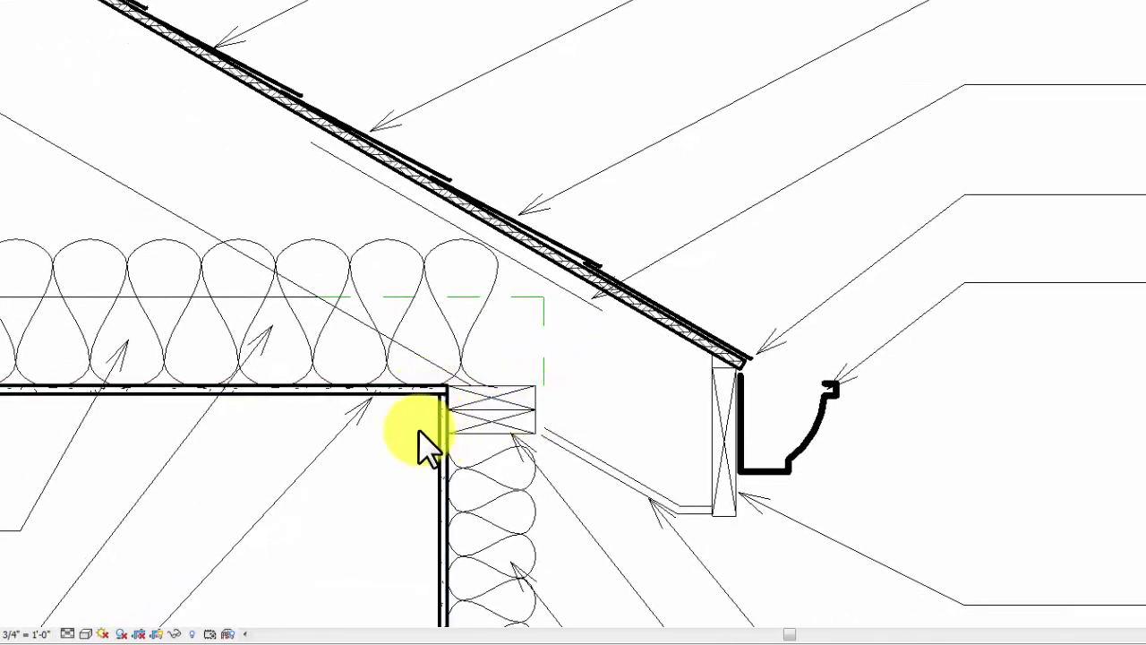
scroll(397, 464, "down", 3)
scroll(412, 466, "up", 1)
scroll(453, 385, "down", 4)
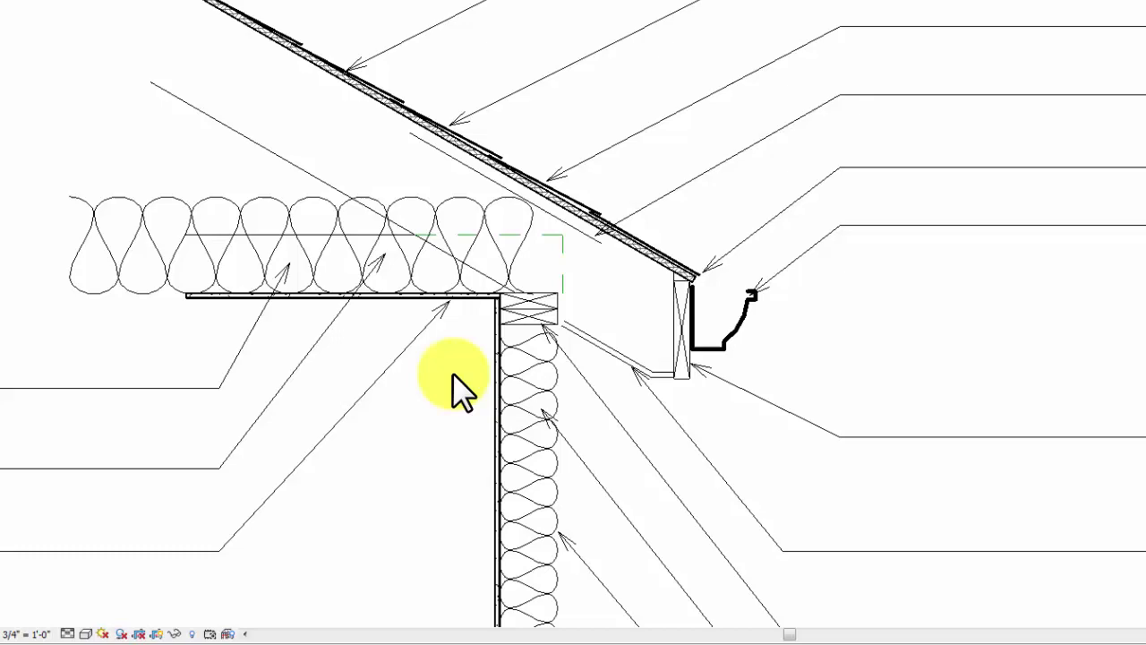
scroll(493, 430, "up", 1)
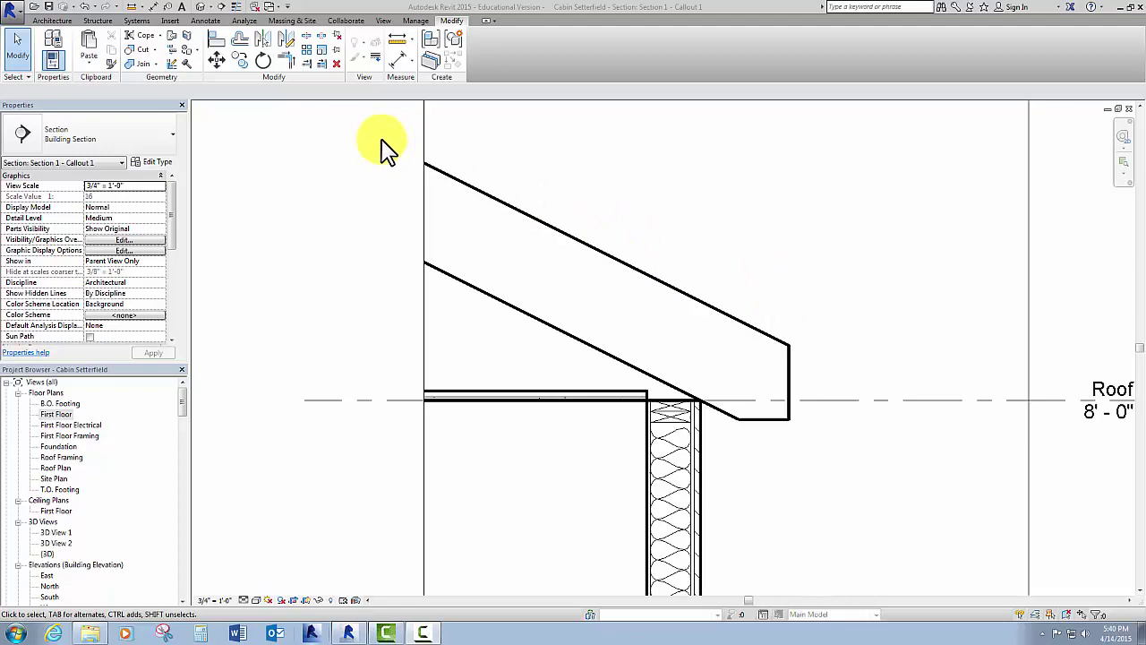
After a false start, begin a detail line using the 02 - Fine line style.
left_click(166, 24)
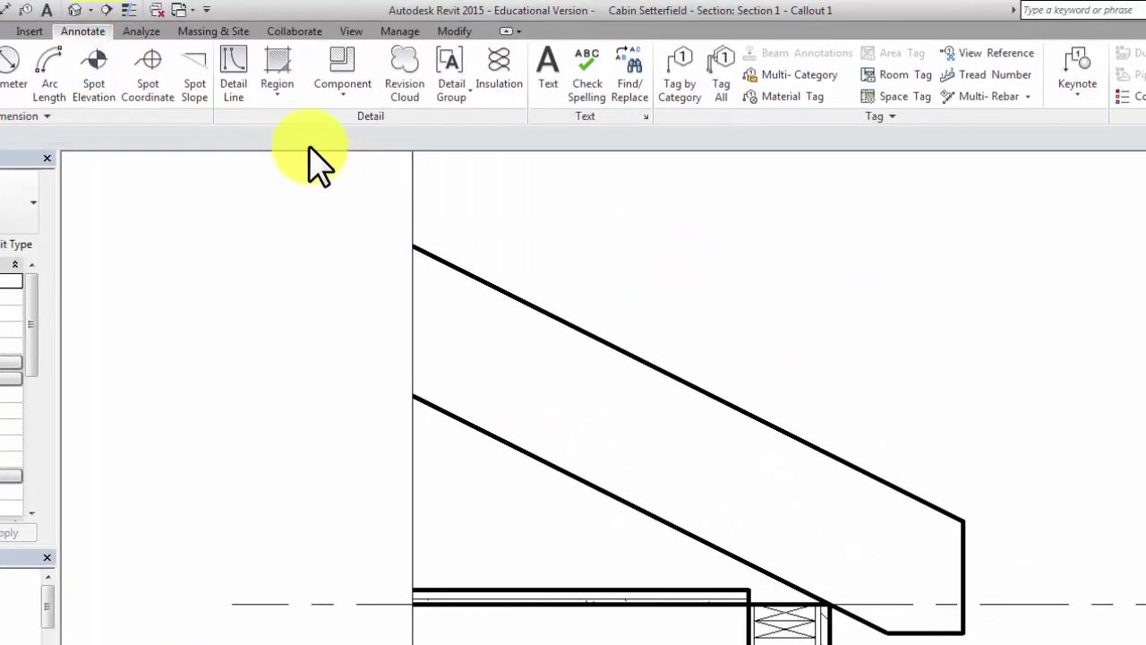
left_click(279, 51)
left_click(963, 632)
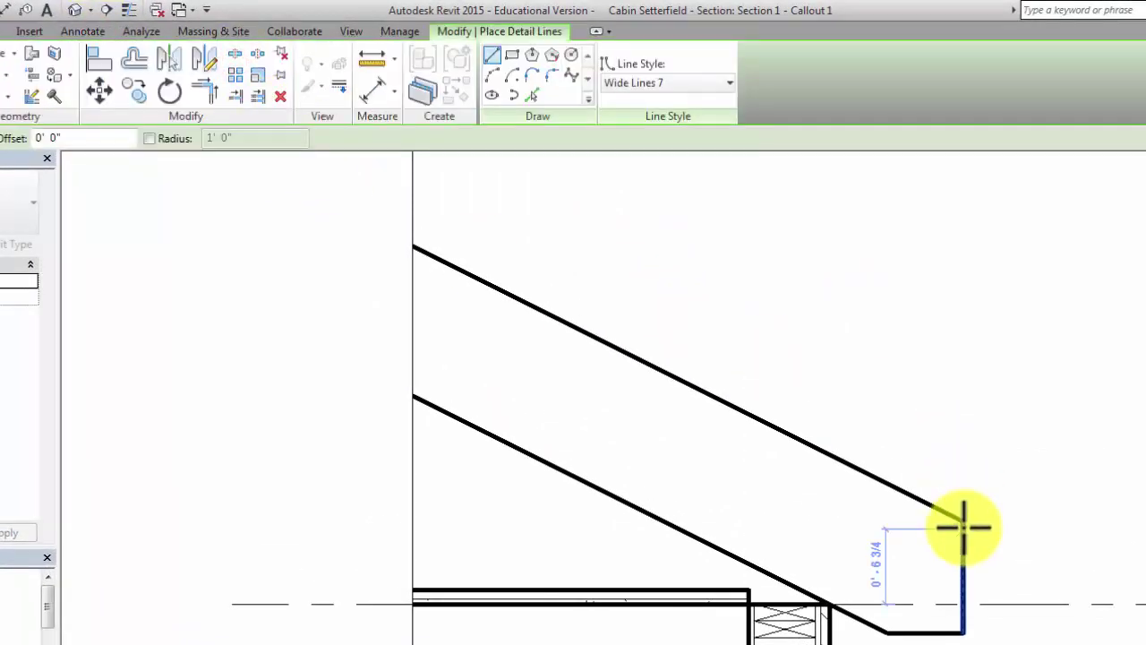
left_click(964, 521)
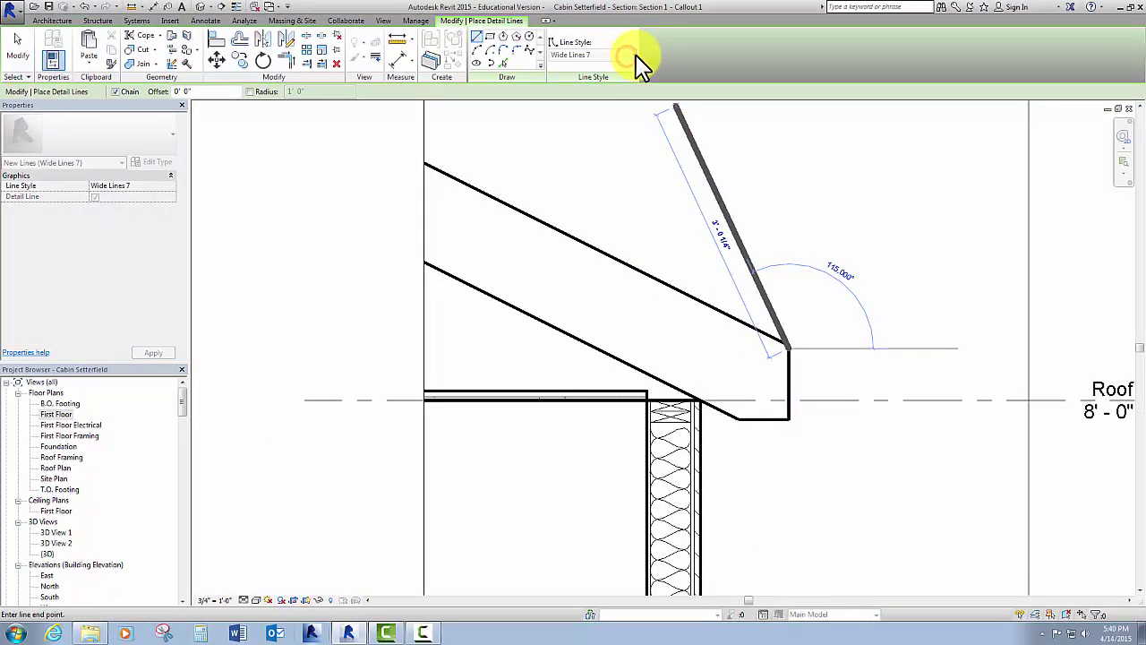
left_click(18, 49)
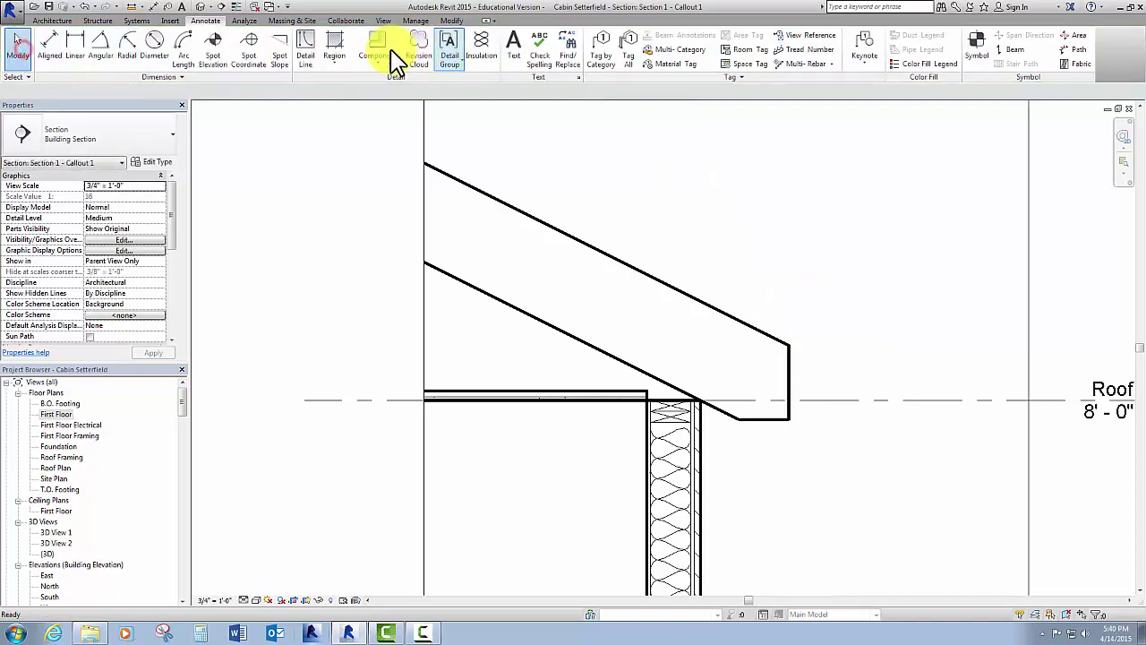
left_click(313, 60)
left_click(634, 57)
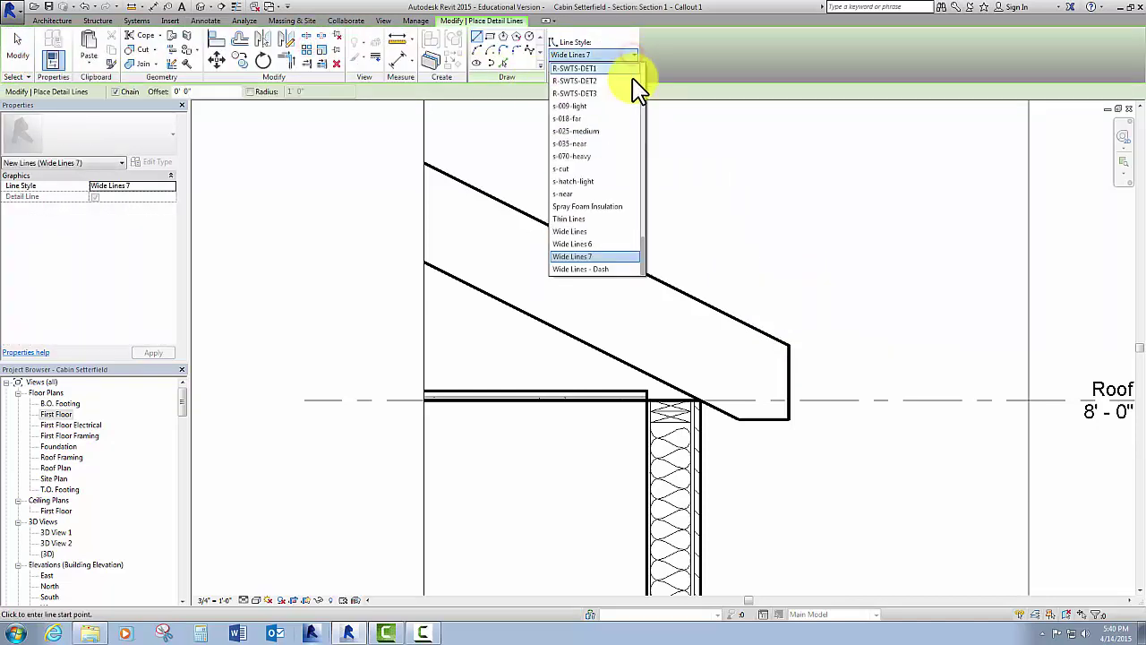
left_click_drag(643, 245, 650, 89)
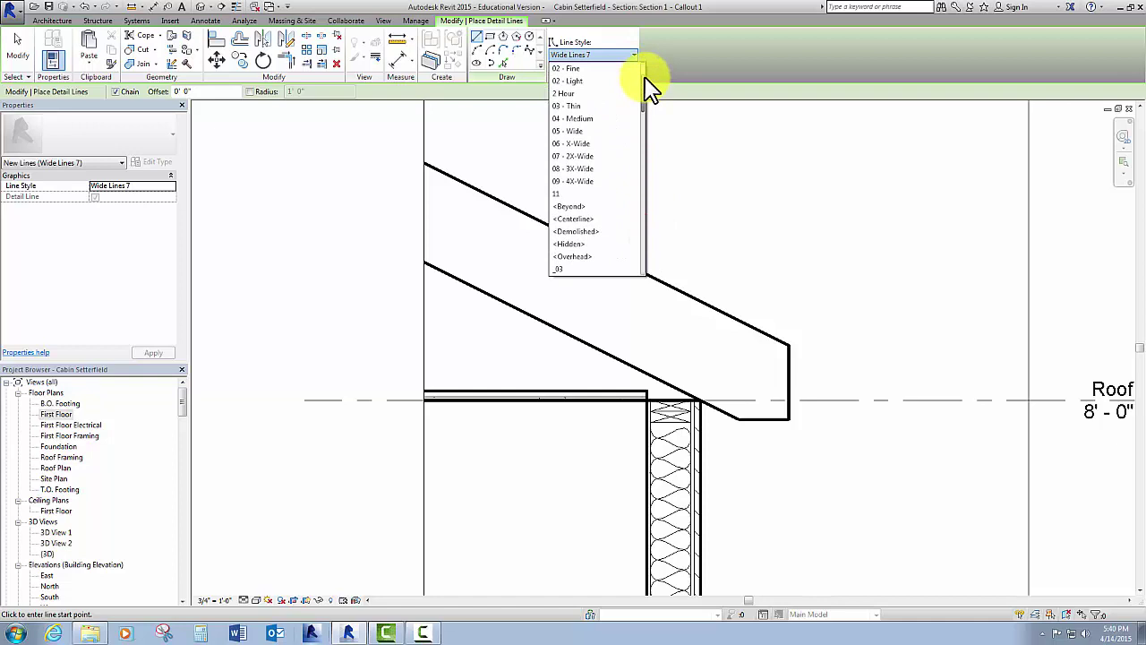
left_click(587, 70)
Draw a vertical line from the roof end's bottom corner about 1'-8" straight down.
left_click(790, 349)
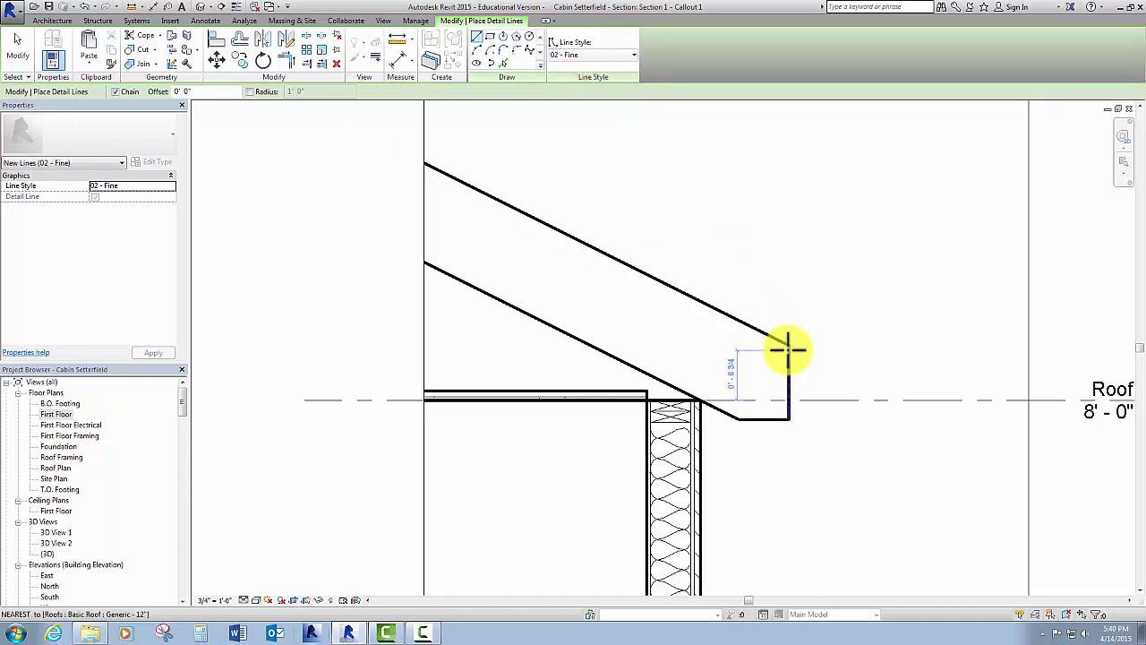
left_click(788, 553)
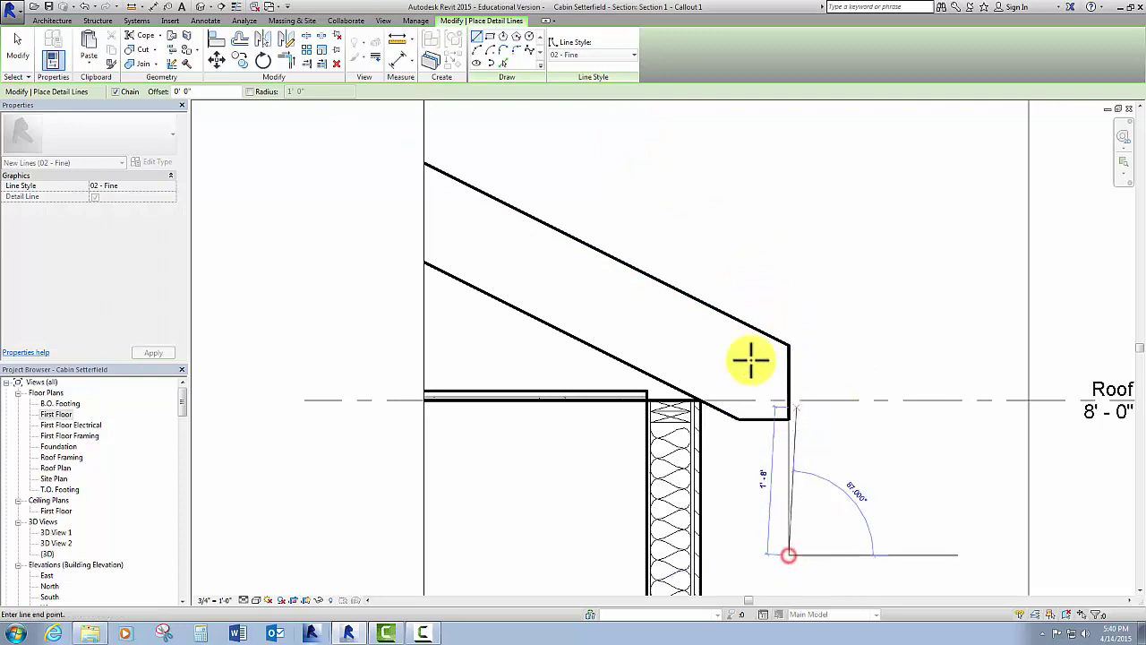
left_click(19, 54)
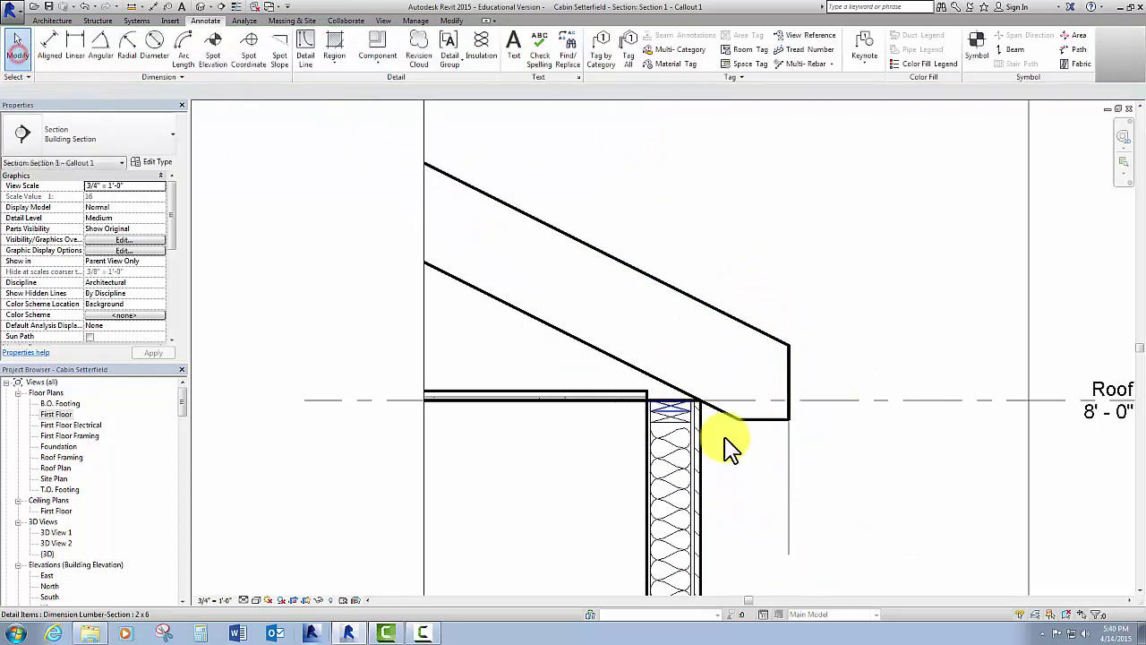
left_click(790, 447)
left_click_drag(789, 348, 788, 225)
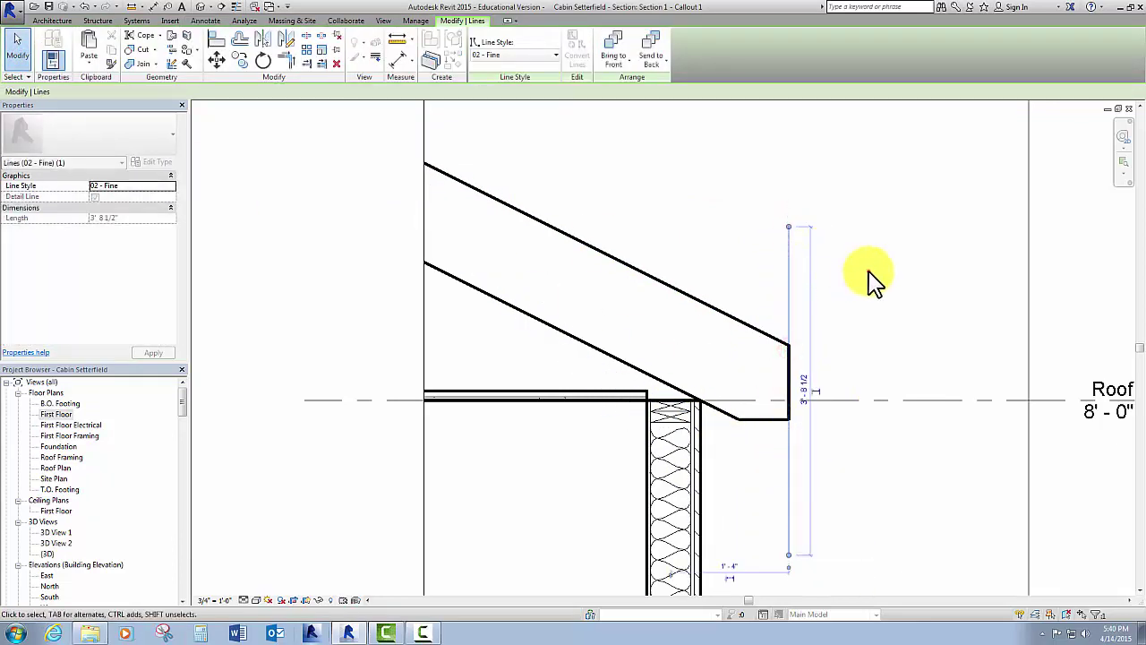
left_click(870, 275)
left_click(759, 337)
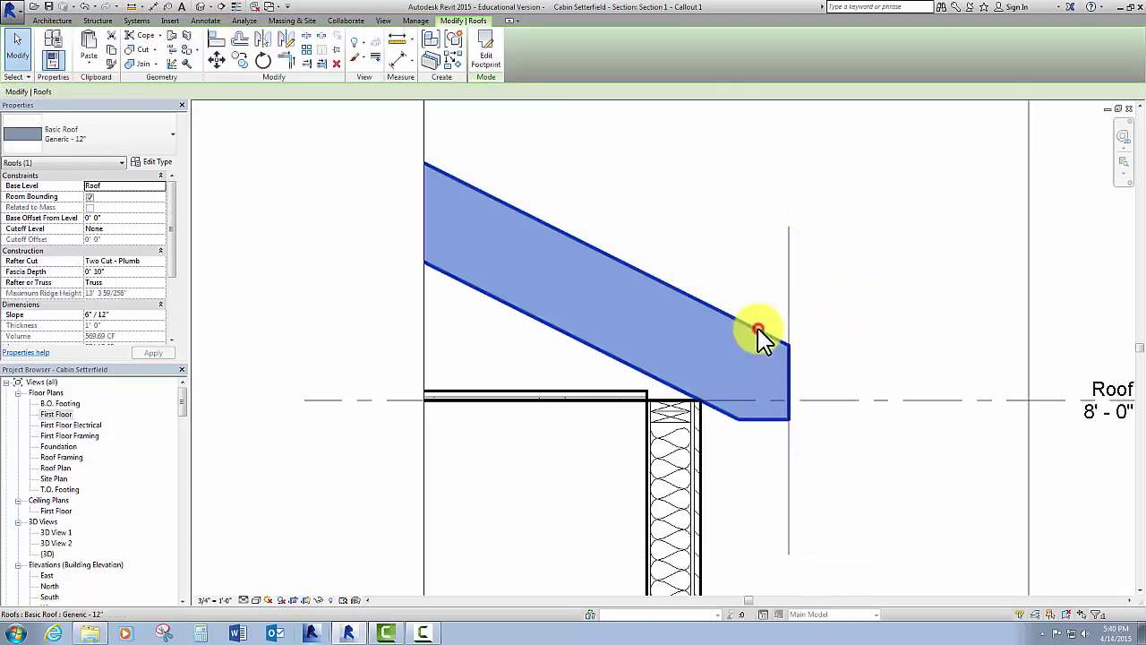
left_click(324, 600)
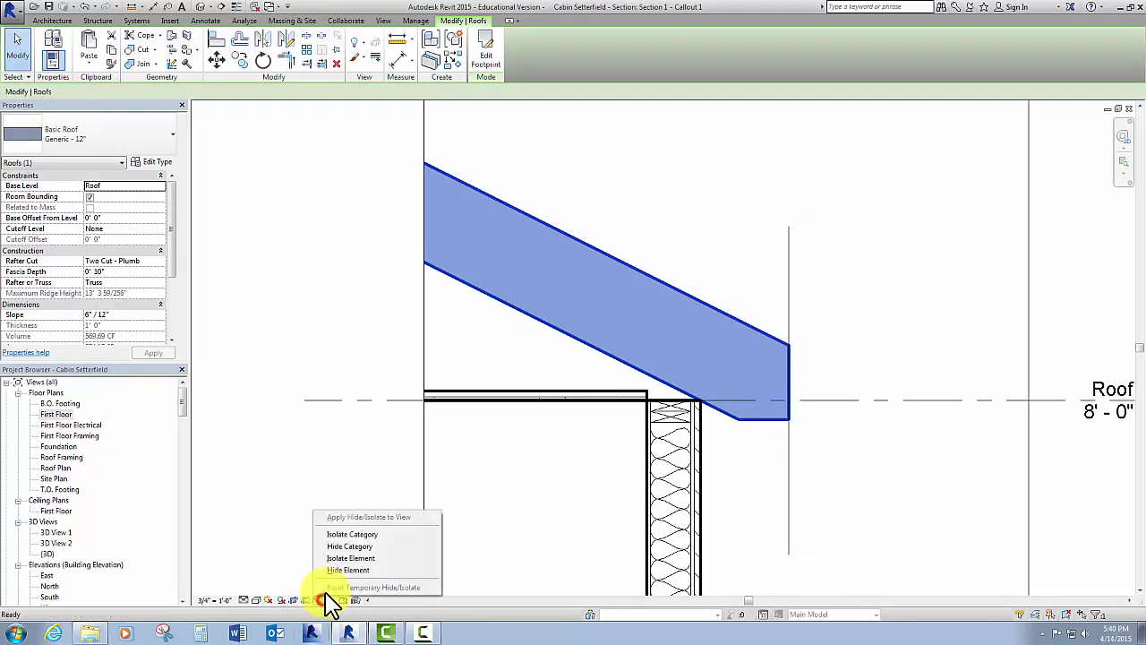
left_click(336, 569)
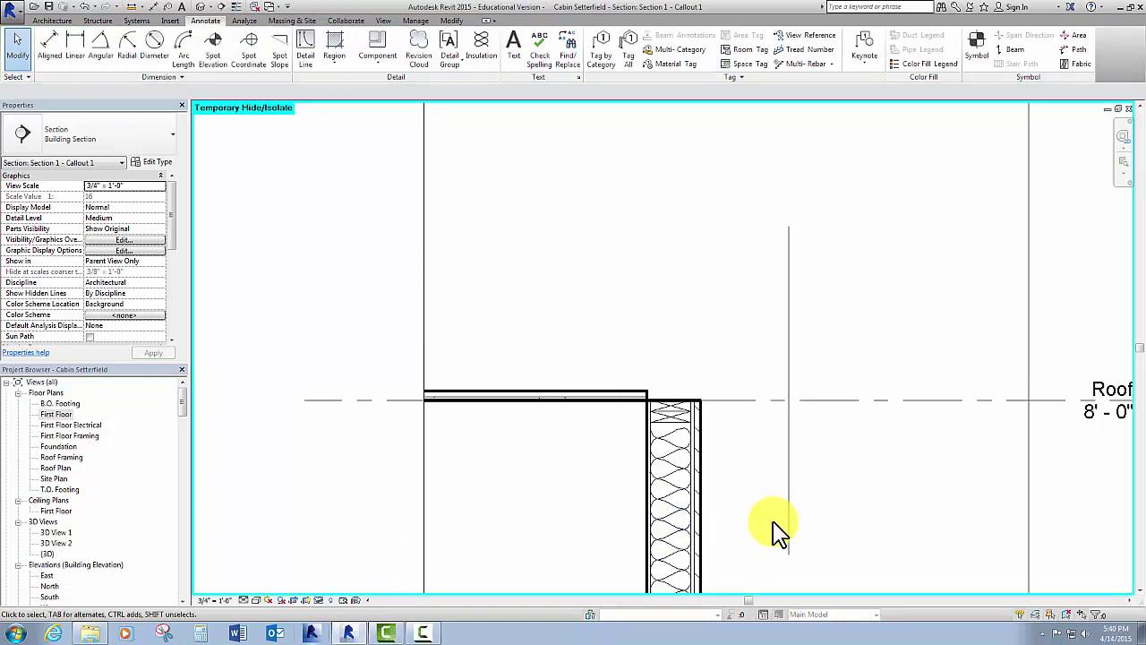
left_click(317, 600)
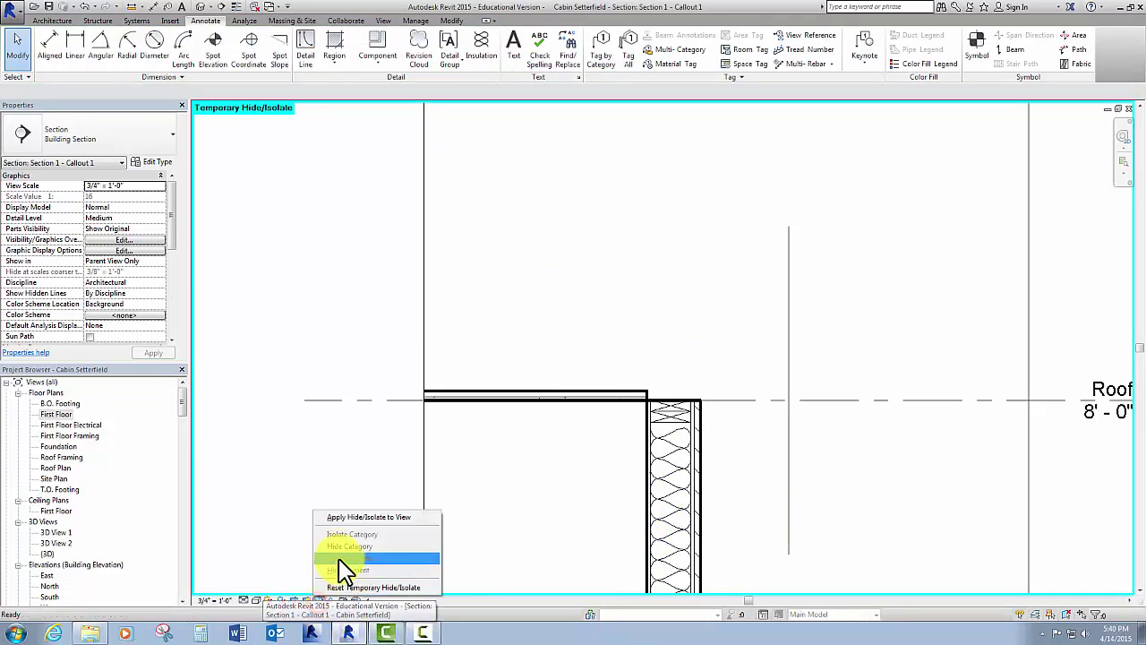
left_click(343, 588)
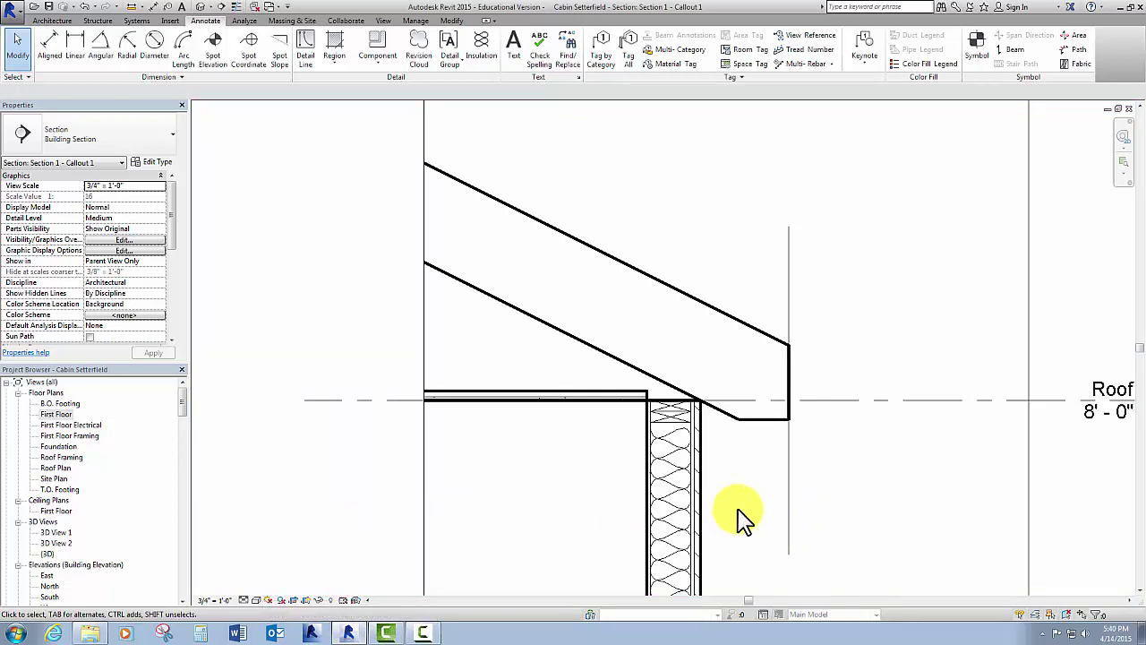
Choose the 5/8" Plywood-Section detail component type.
middle_click_drag(761, 533, 765, 550)
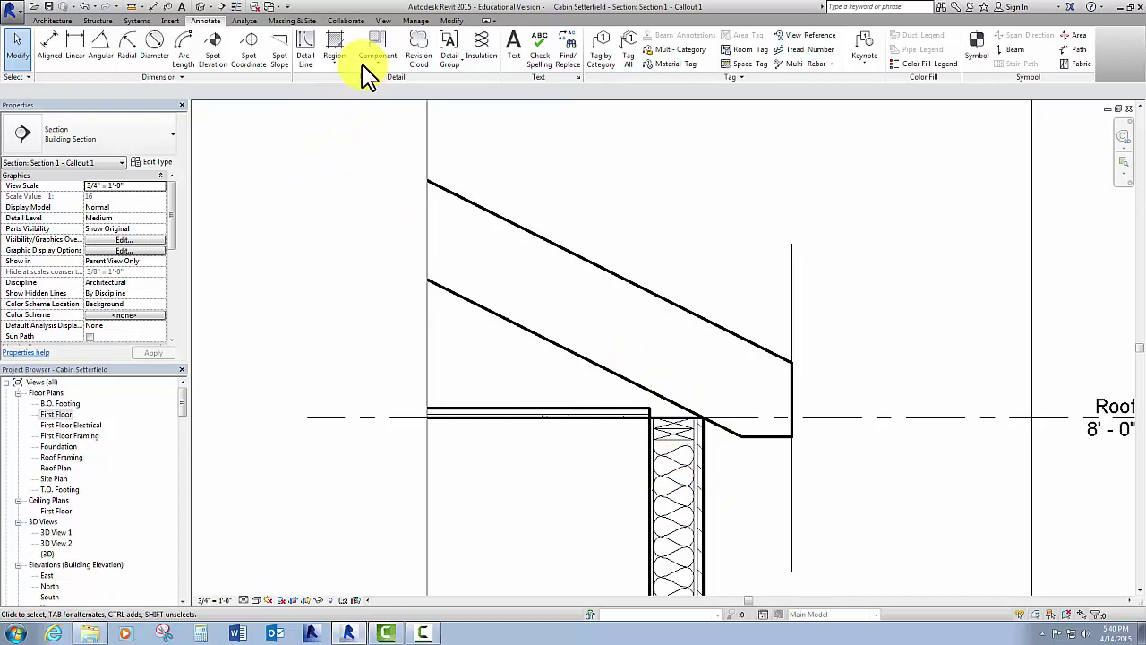
left_click(381, 47)
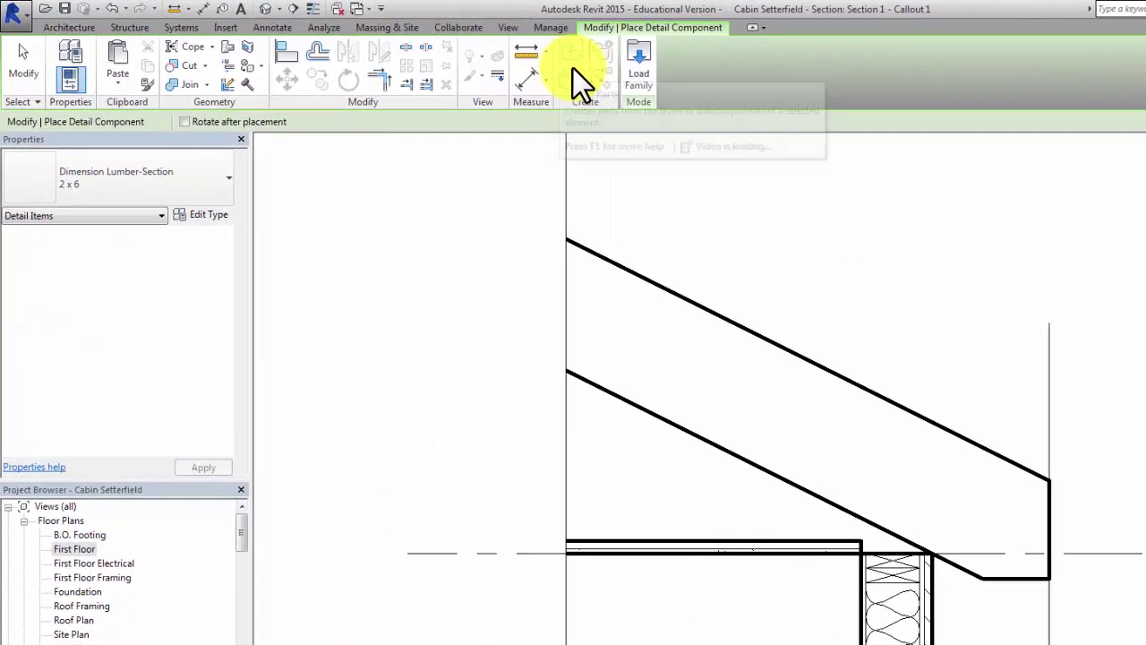
left_click(149, 139)
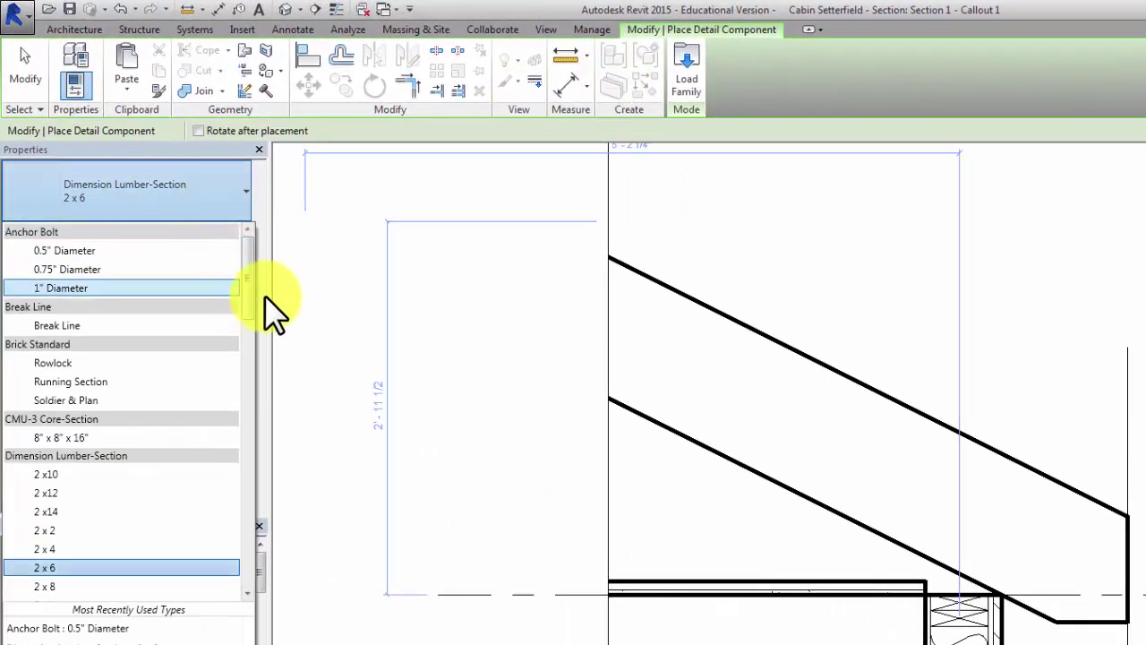
left_click_drag(247, 291, 247, 465)
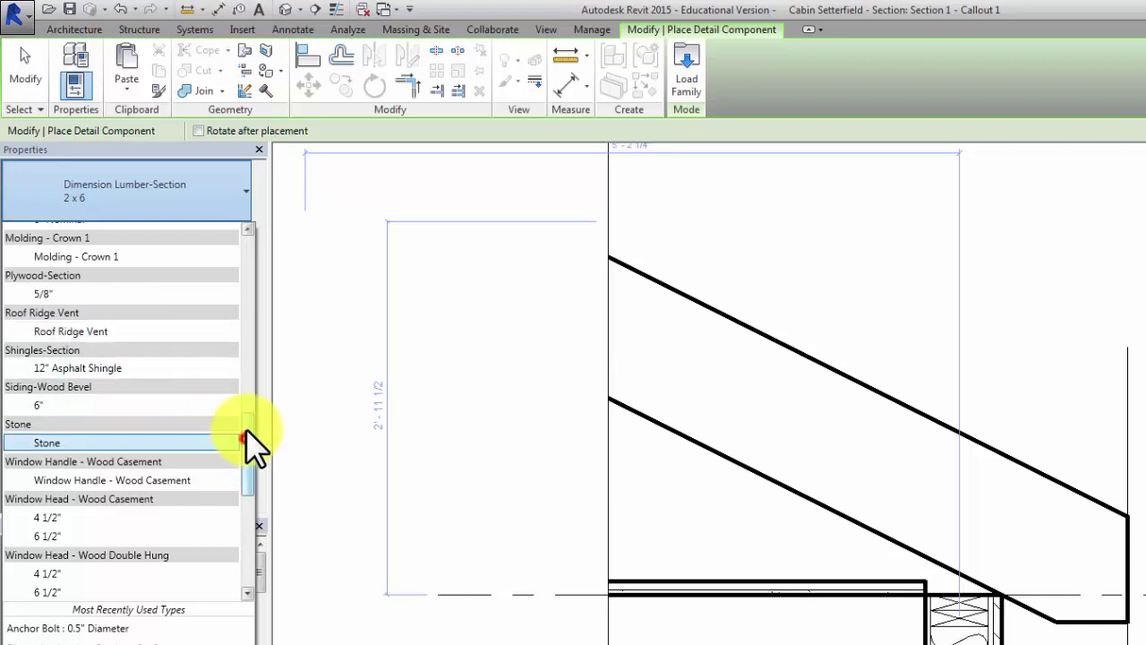
left_click_drag(245, 432, 244, 422)
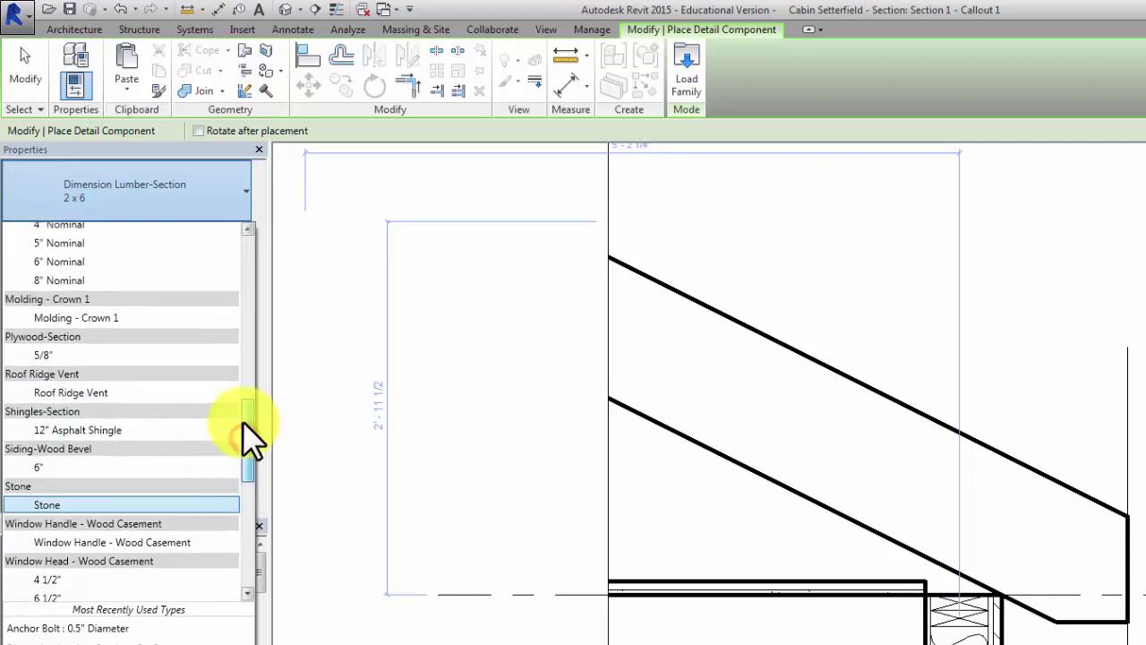
left_click(71, 354)
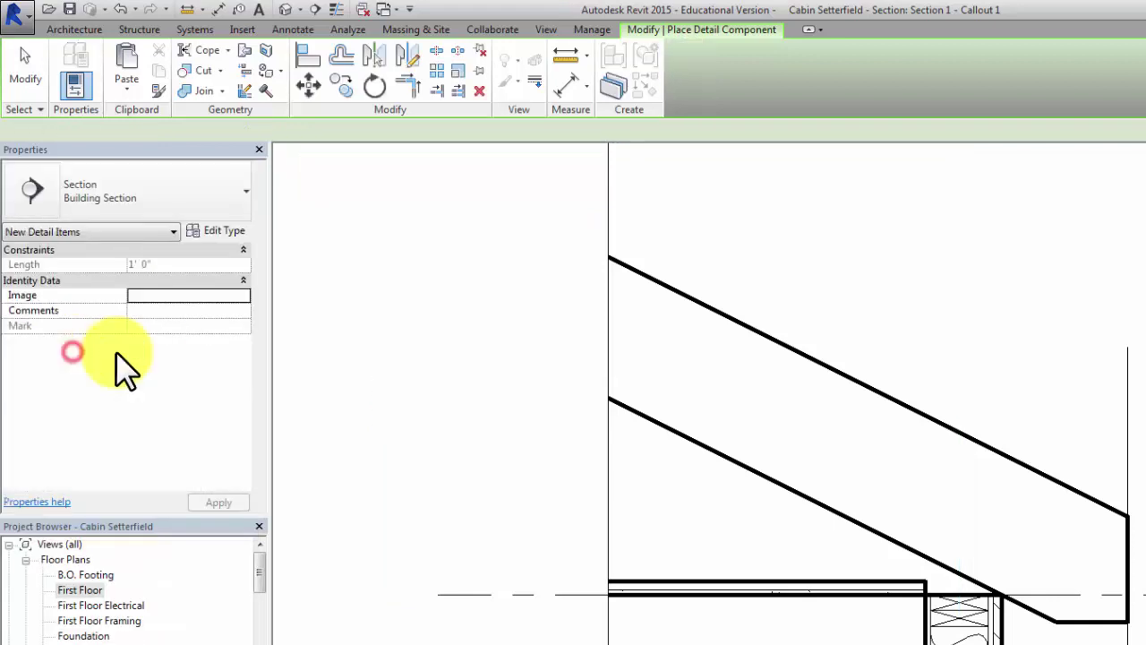
Place the plywood strip from the roof's lower eave end to its upper end.
left_click(1119, 520)
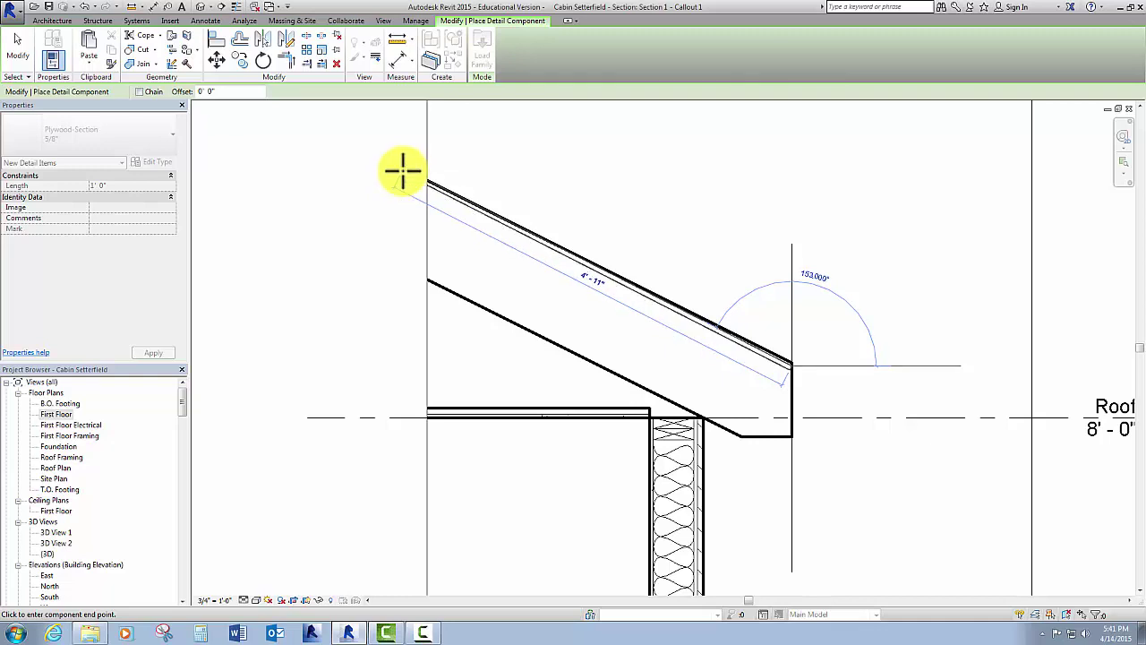
scroll(415, 194, "up", 2)
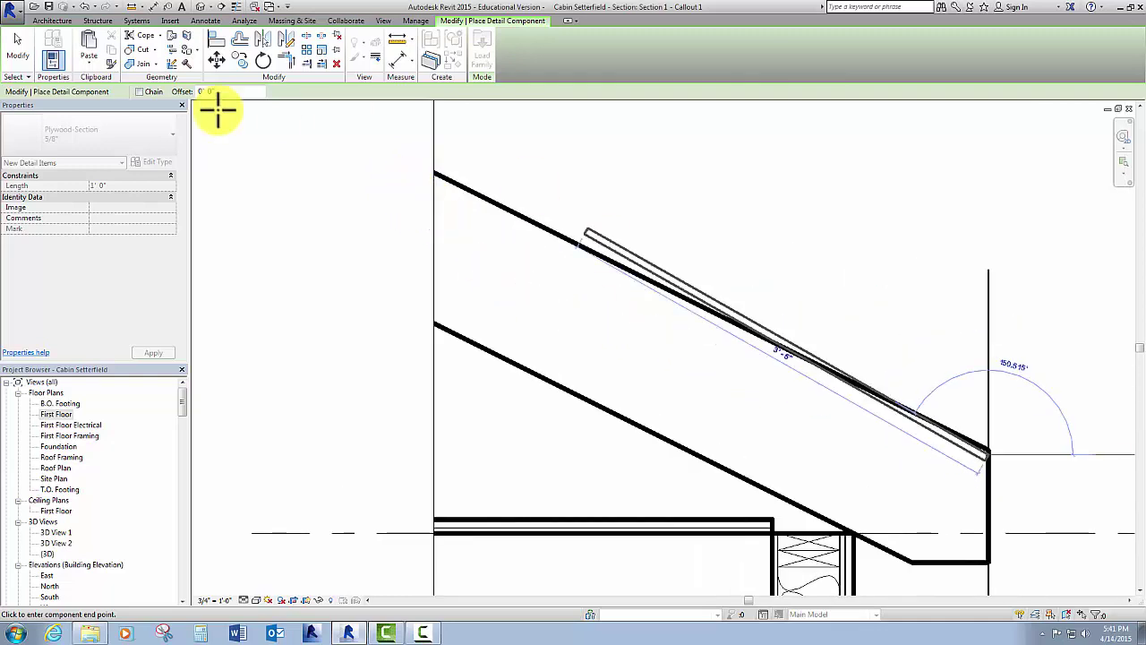
left_click(47, 59)
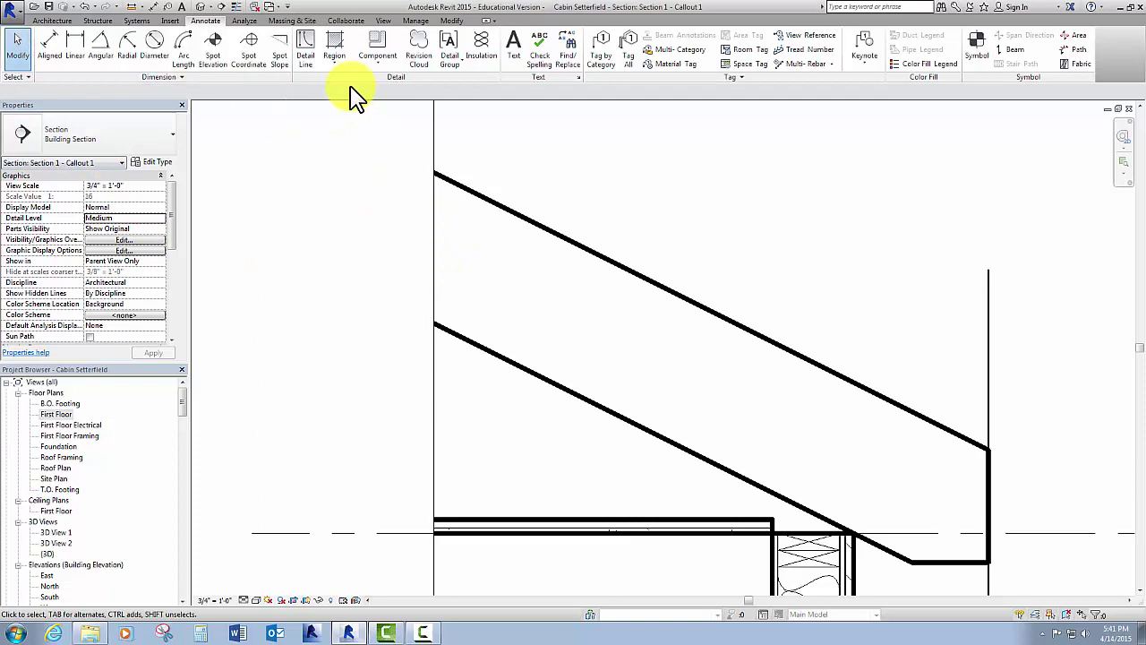
left_click(378, 45)
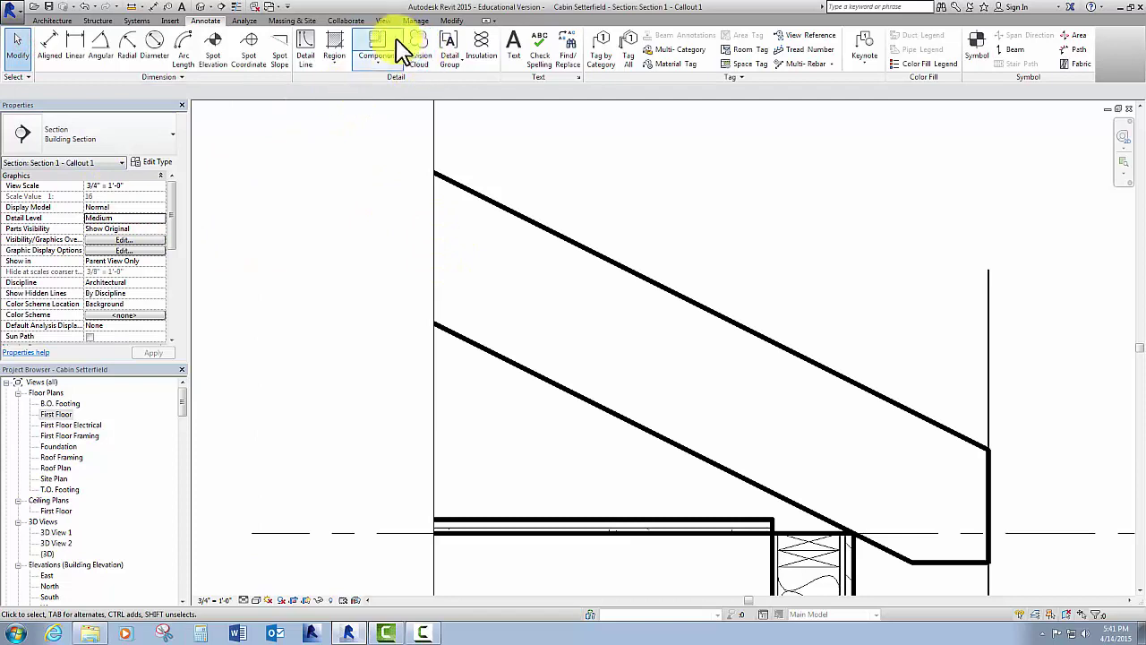
left_click(986, 452)
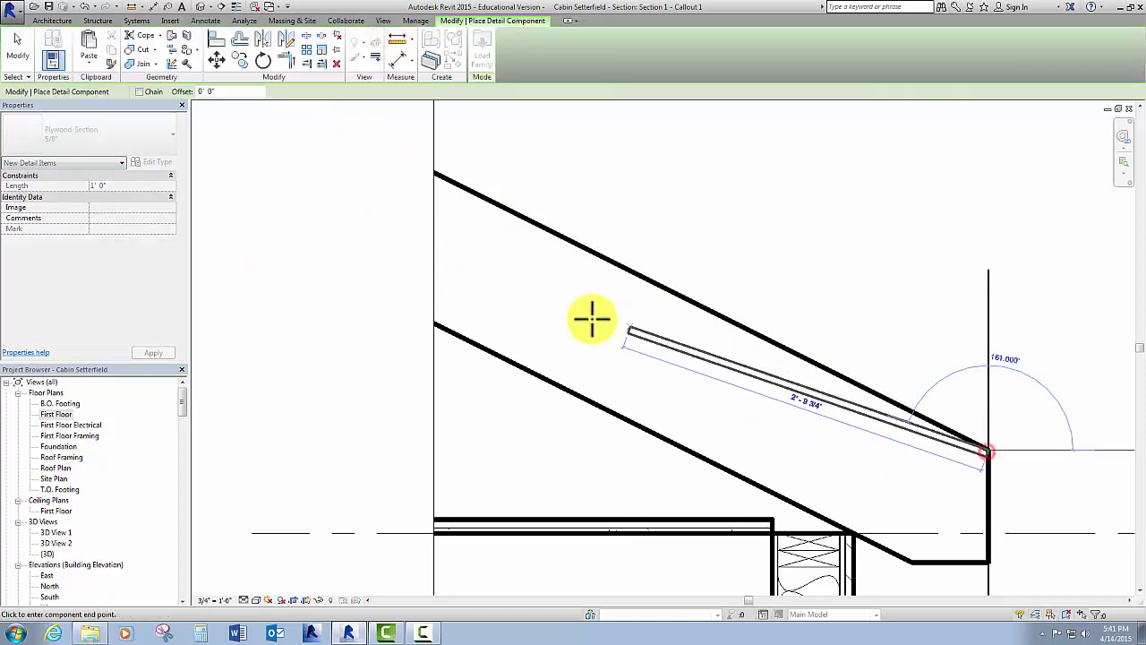
left_click(429, 165)
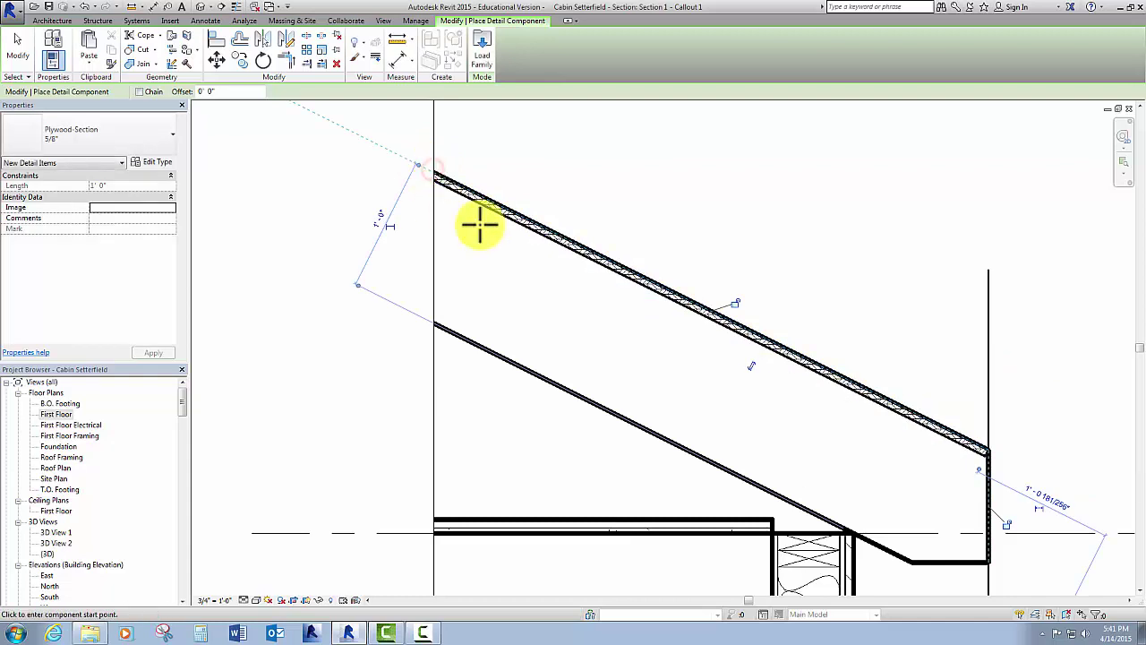
left_click(18, 46)
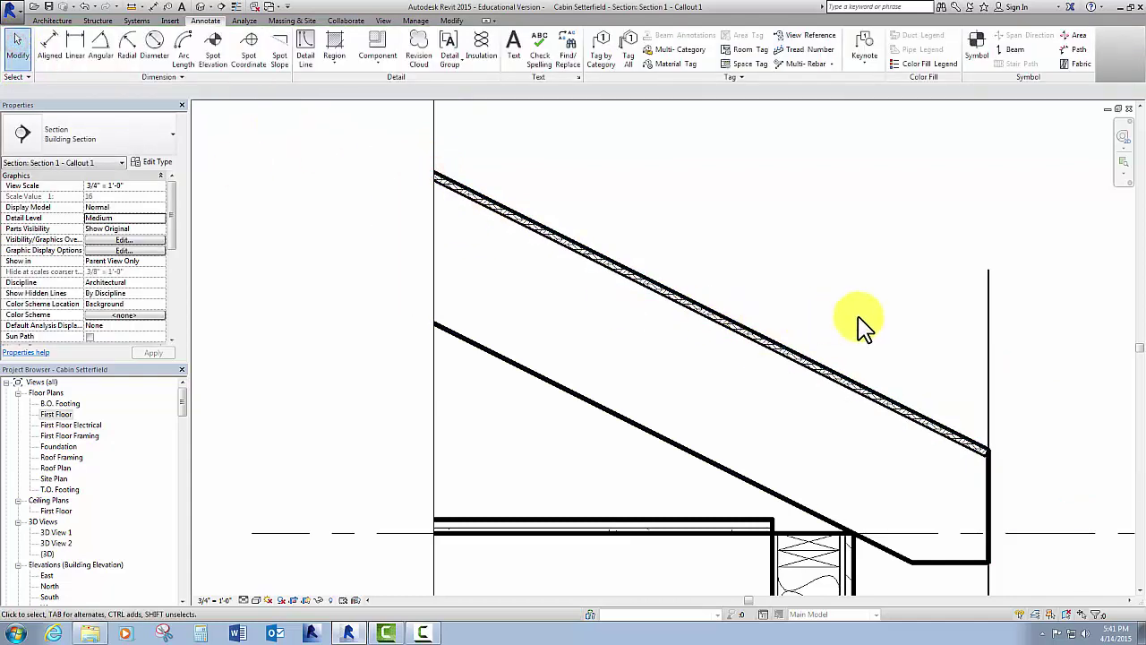
middle_click_drag(866, 328, 820, 322)
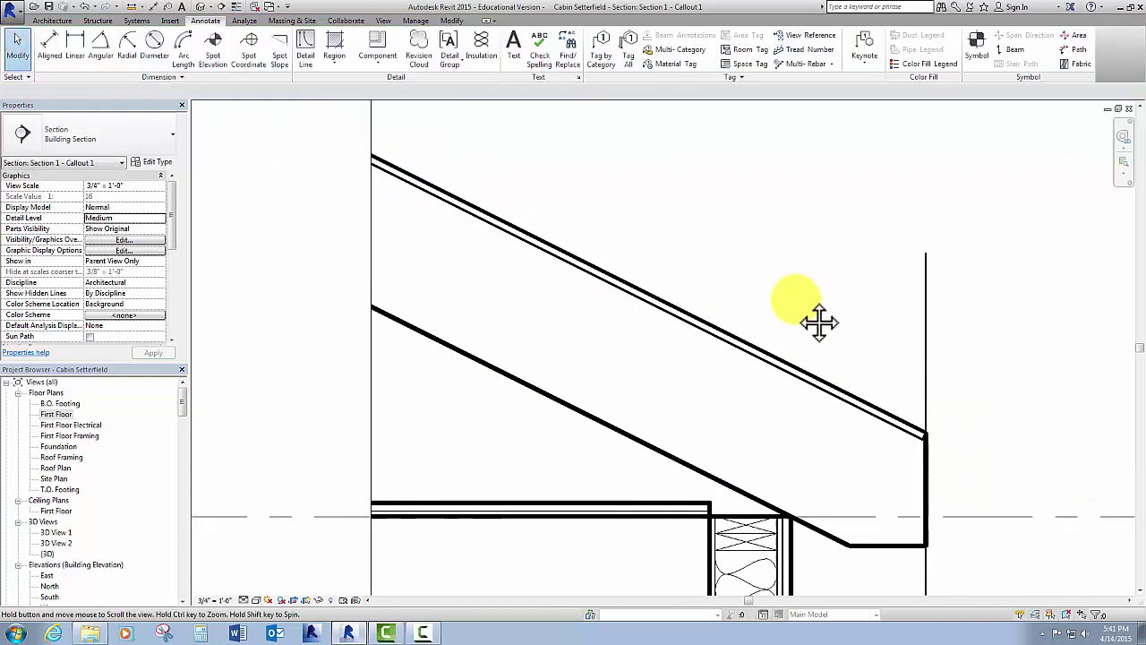
Place a Shingles-Section 12" Asphalt Shingle at the roof's eave corner and select it.
left_click(378, 46)
left_click(144, 141)
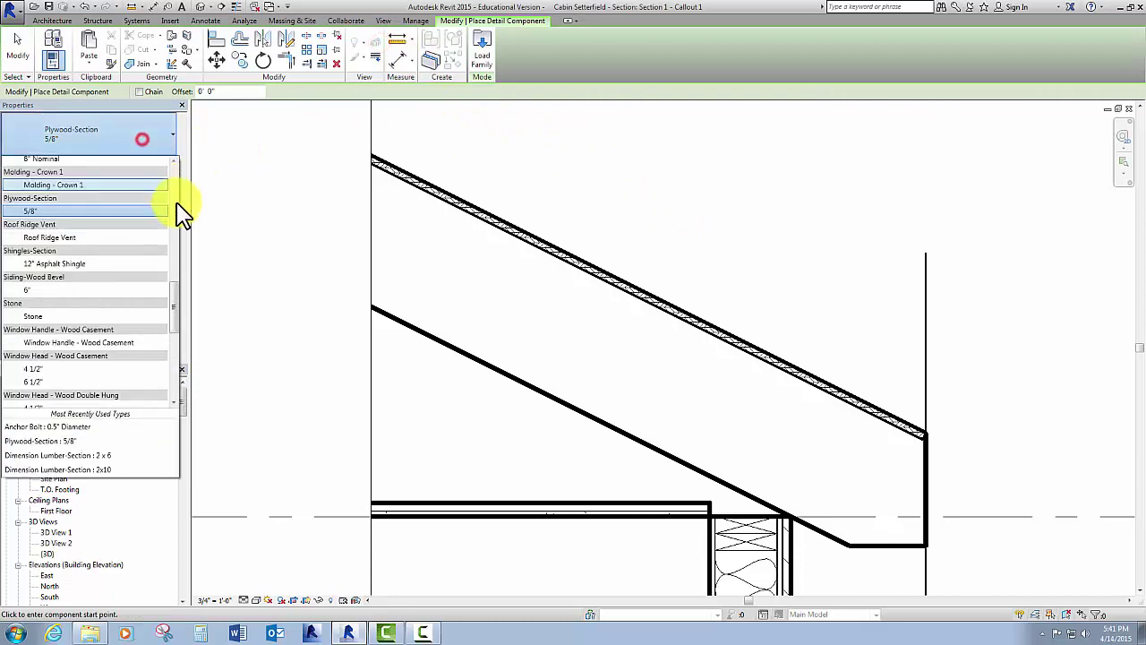
left_click(176, 307)
left_click_drag(177, 314, 175, 314)
left_click(54, 213)
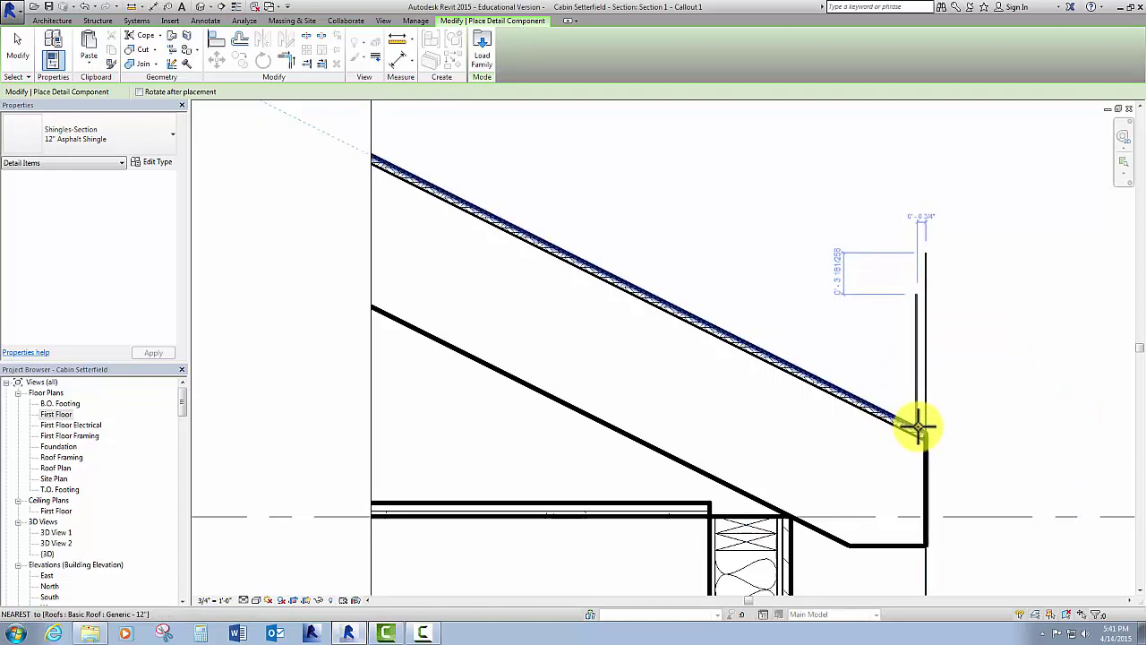
left_click(918, 428)
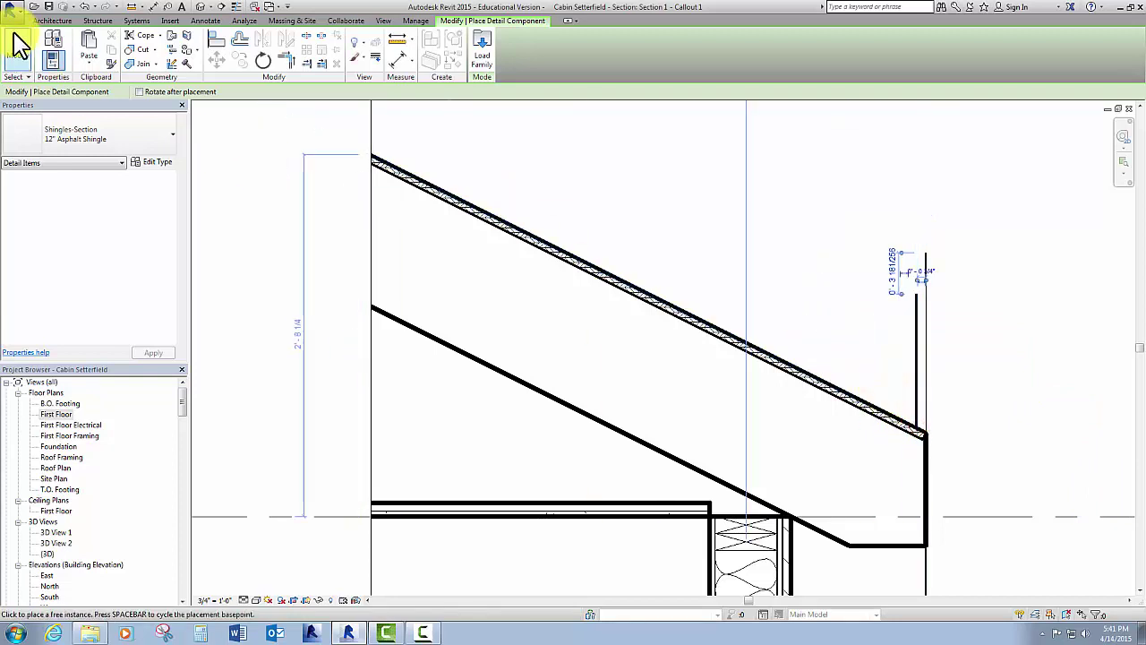
left_click(20, 47)
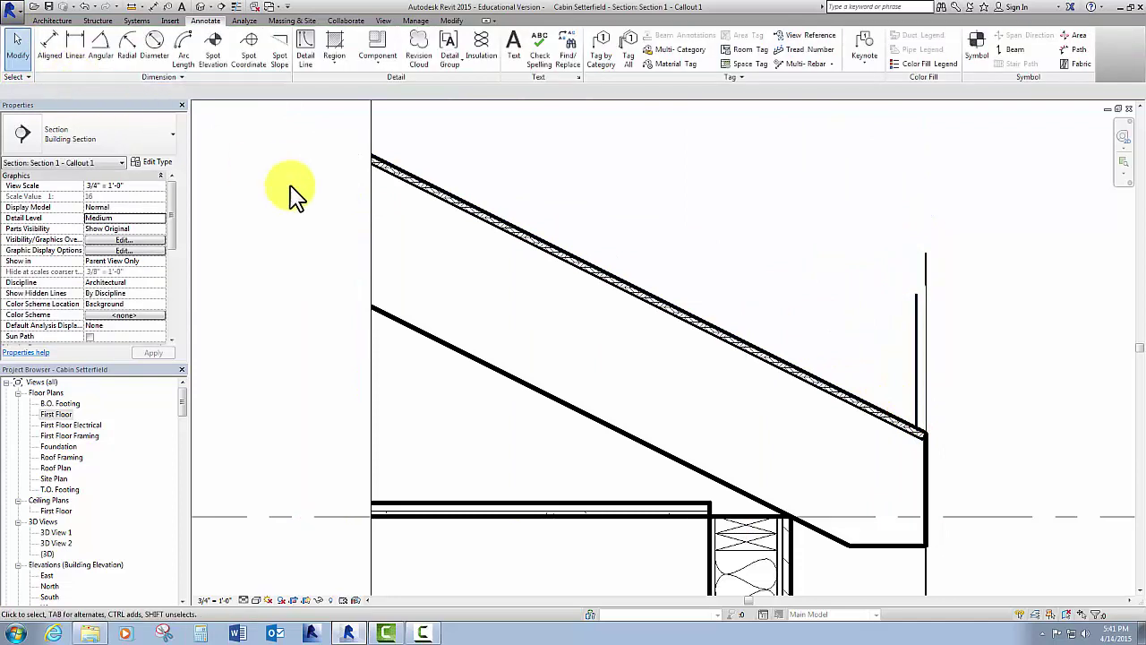
left_click(915, 335)
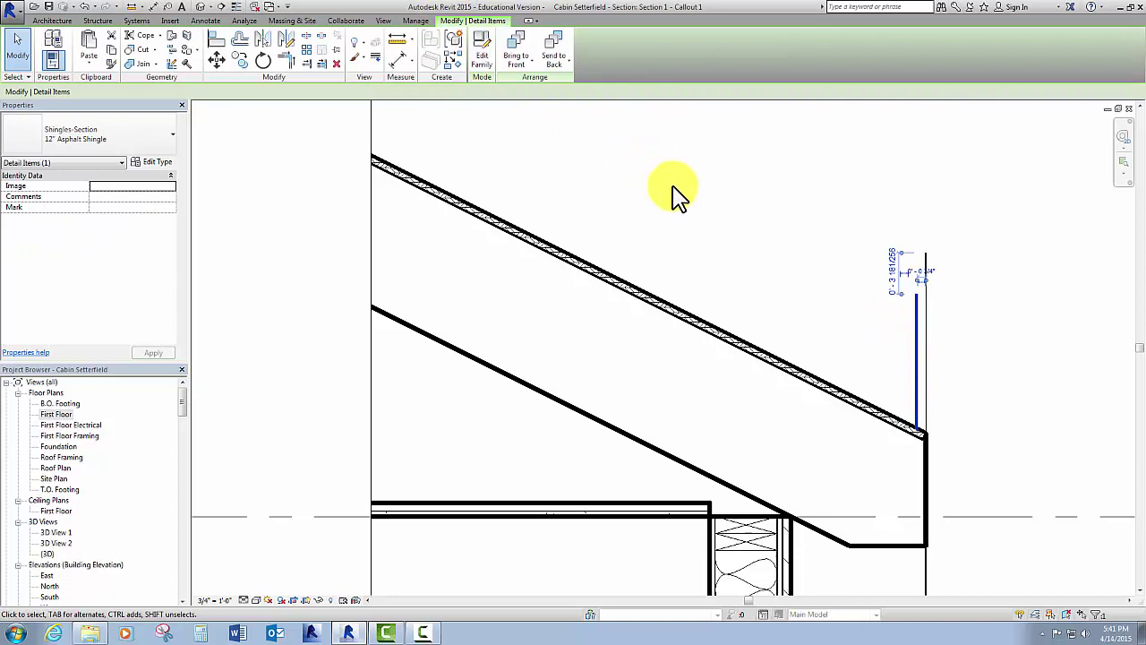
Rotate the shingle about its lower end so it lies along the roof.
left_click(264, 60)
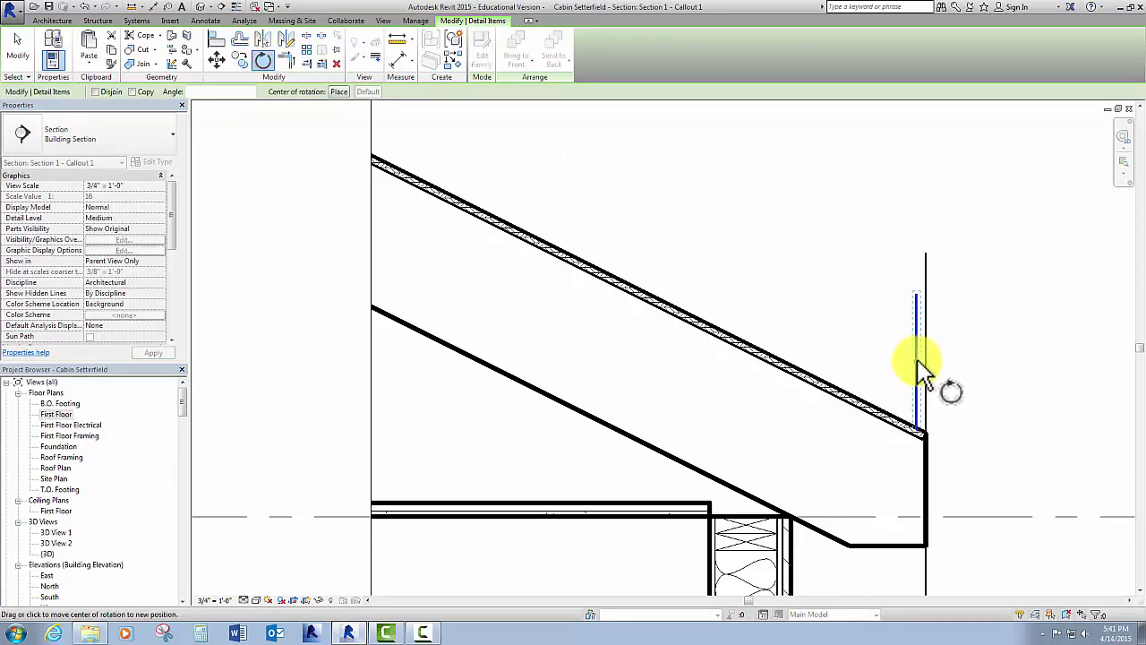
scroll(931, 376, "up", 3)
mouse_move(941, 387)
middle_mouse_down()
mouse_move(870, 366)
mouse_move(759, 289)
middle_mouse_up()
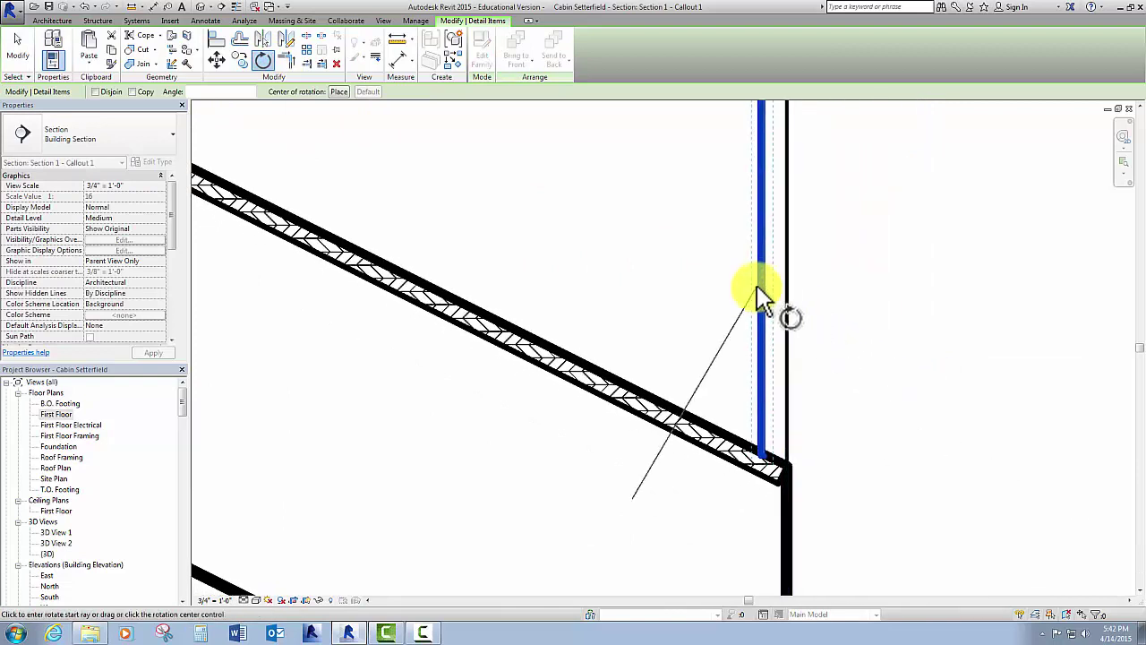
key("space")
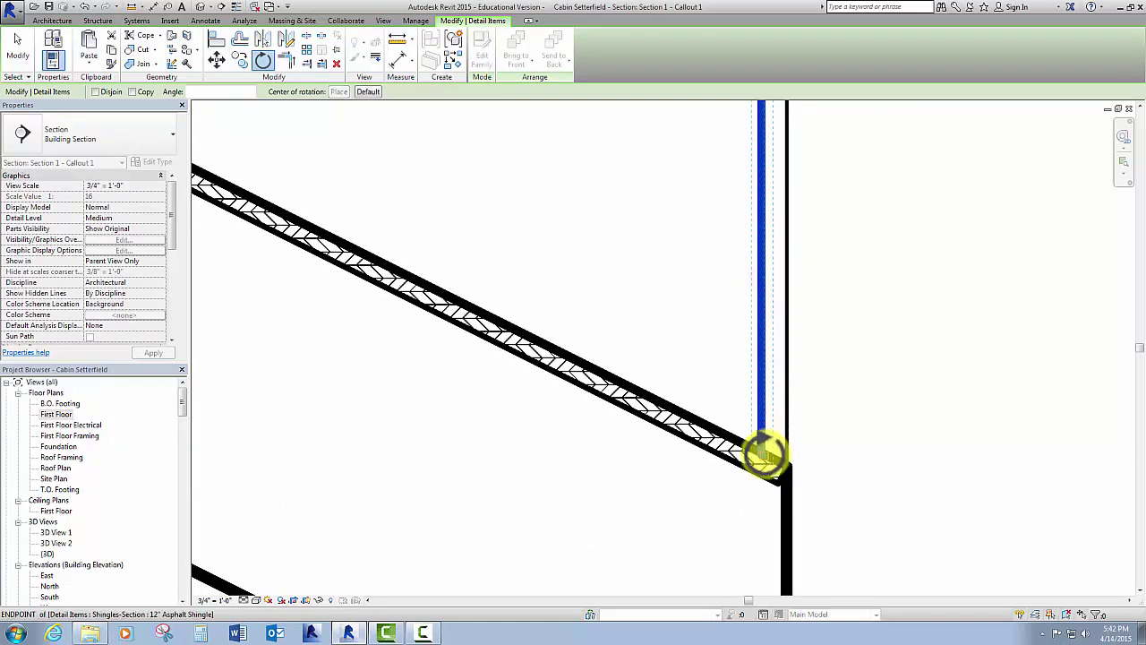
left_click(762, 455)
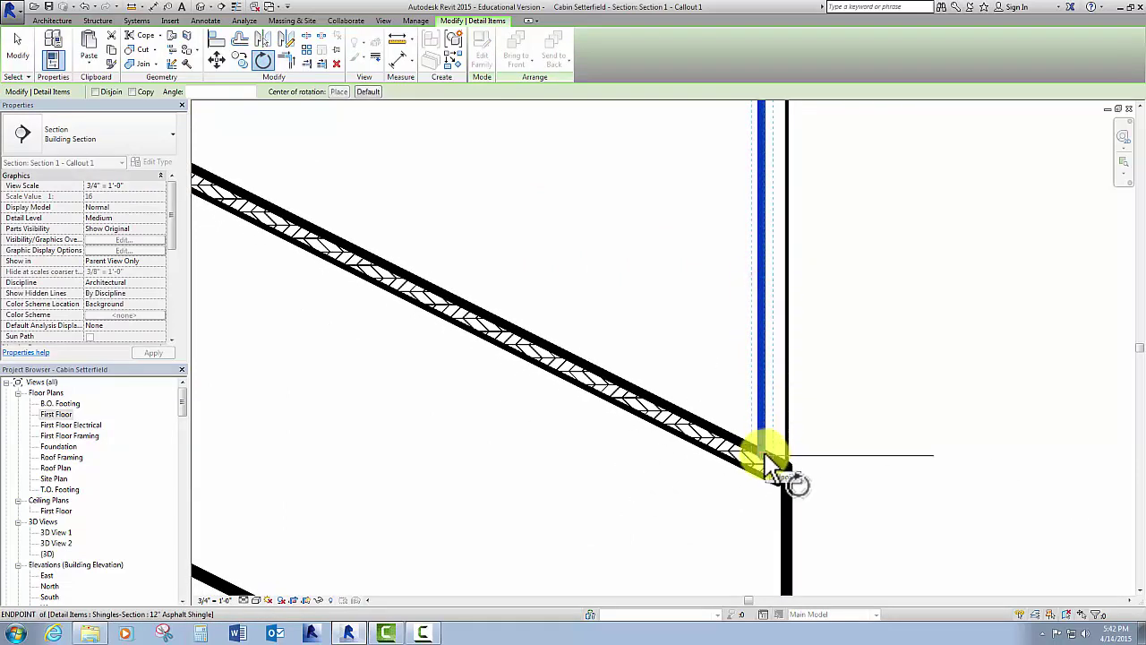
left_click(763, 249)
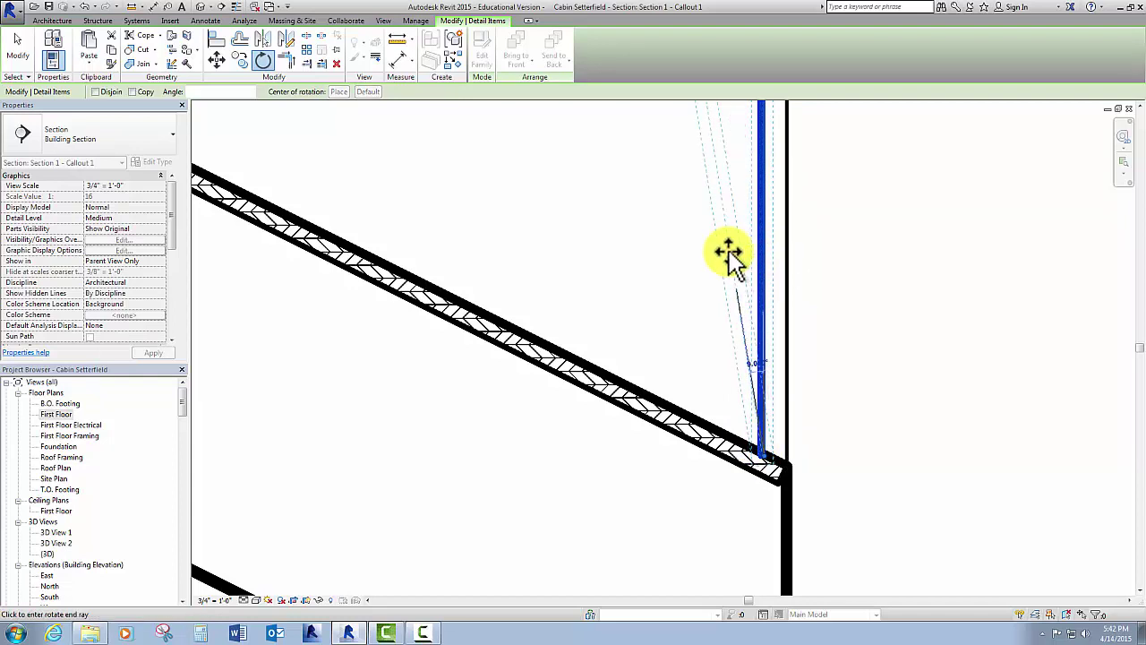
left_click(583, 367)
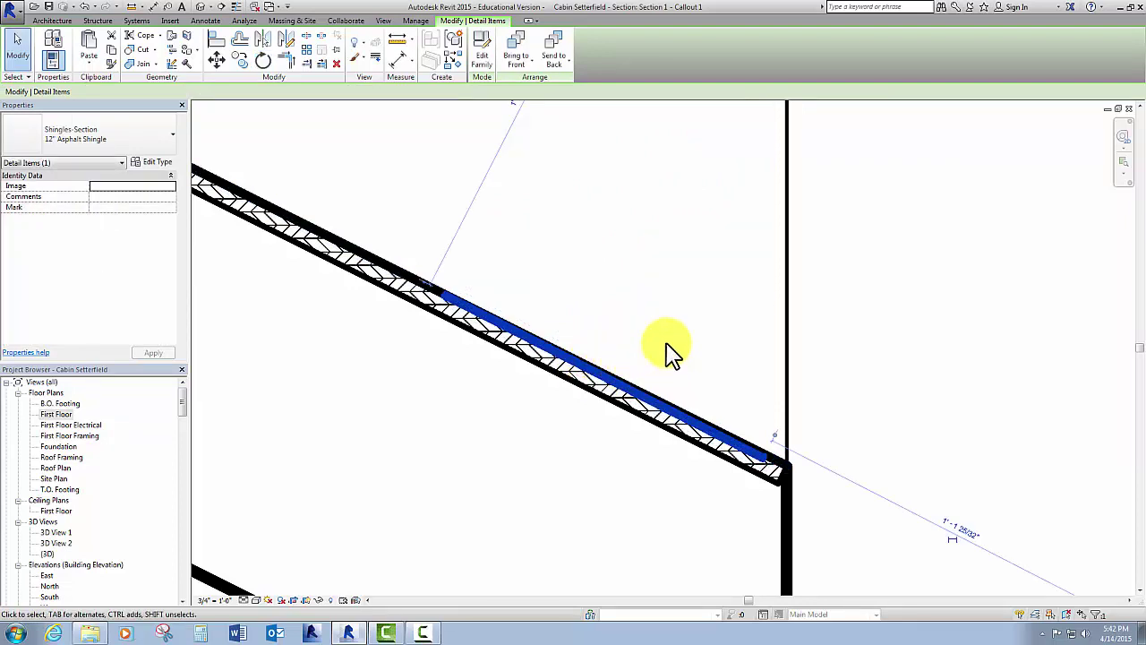
Nudge the shingle up three steps and rotate it again parallel to the roof.
key("Up")
key("Up")
key("Up")
key("Up")
key("Up")
key("Up")
key("Up")
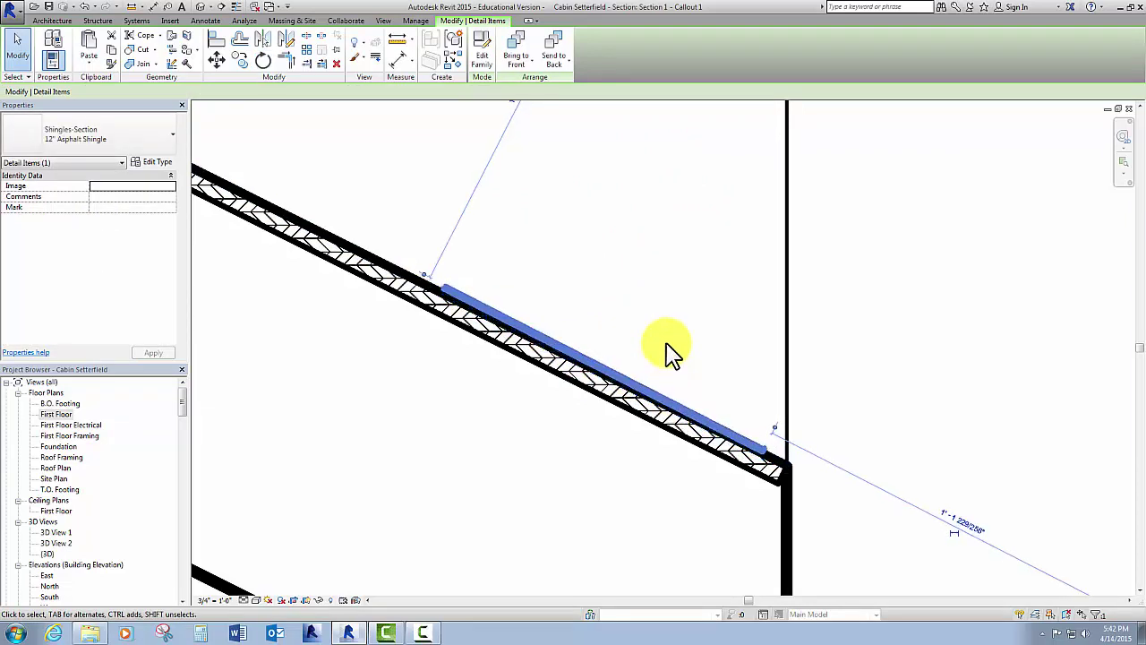
key("Up")
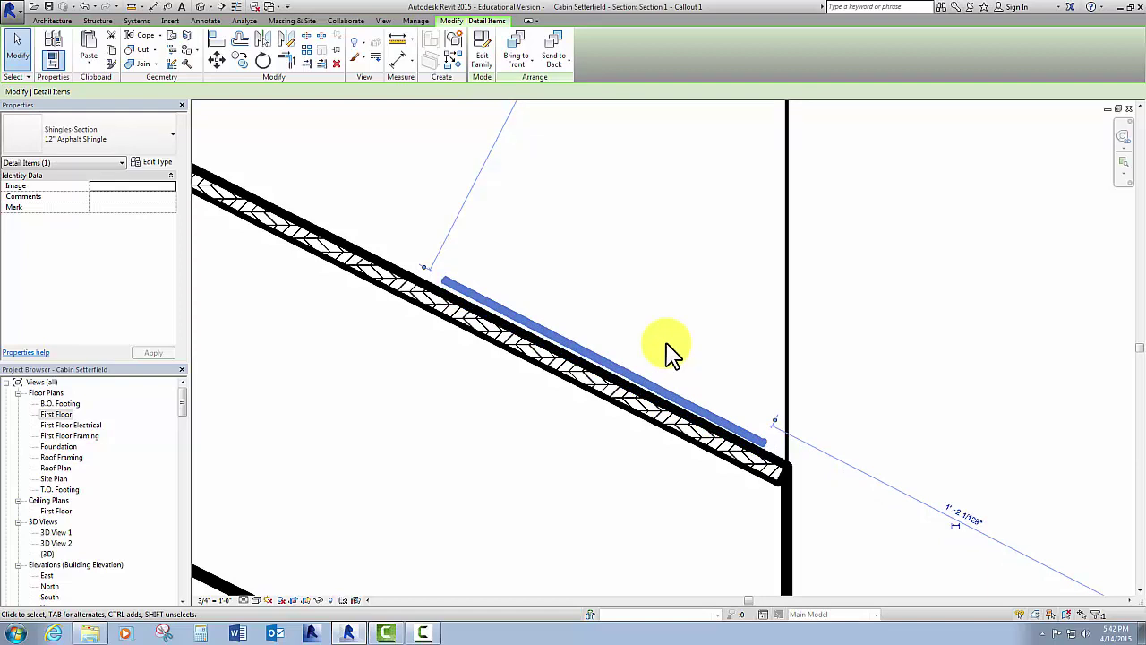
key("Up")
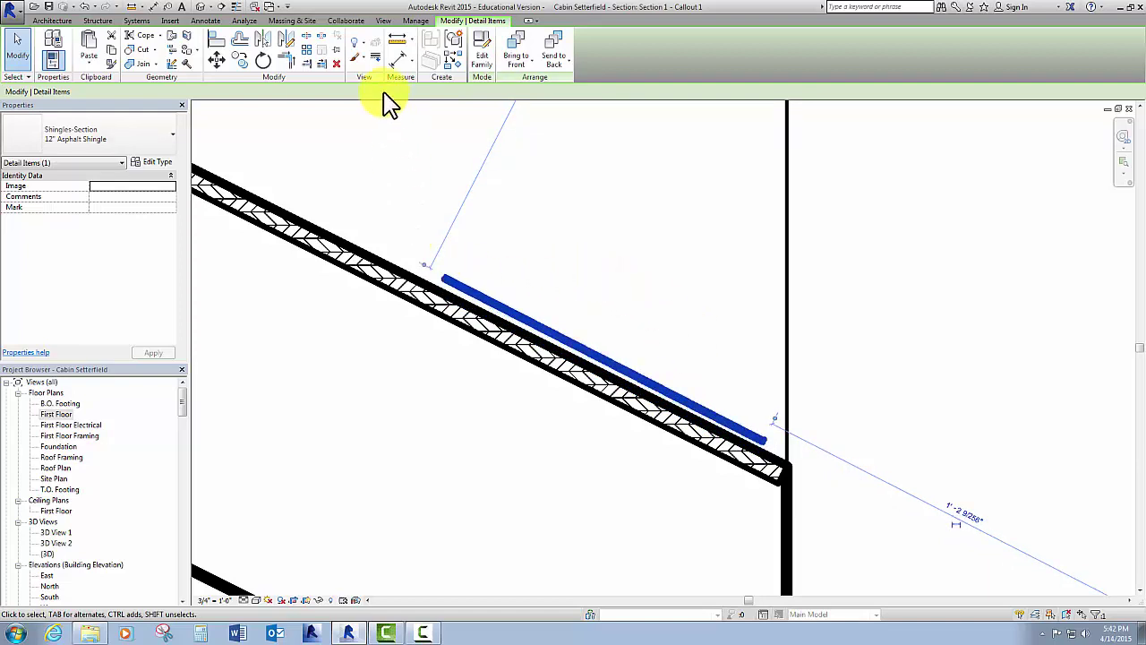
left_click(263, 61)
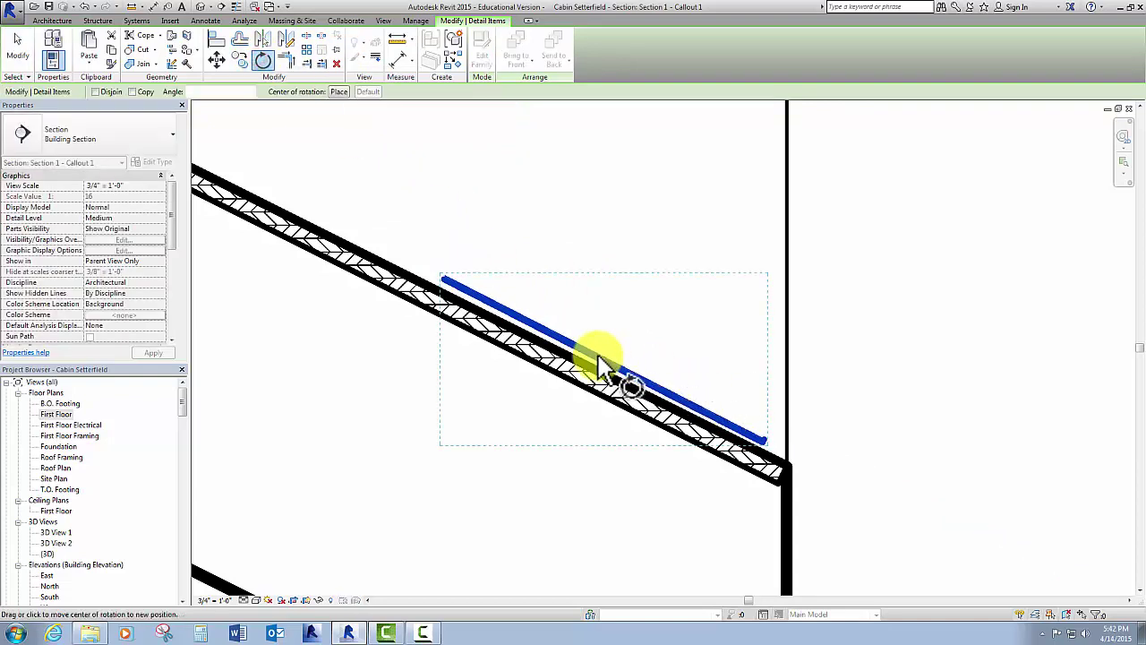
mouse_move(604, 362)
left_mouse_down()
mouse_move(779, 434)
mouse_move(491, 314)
left_mouse_up()
left_click(486, 308)
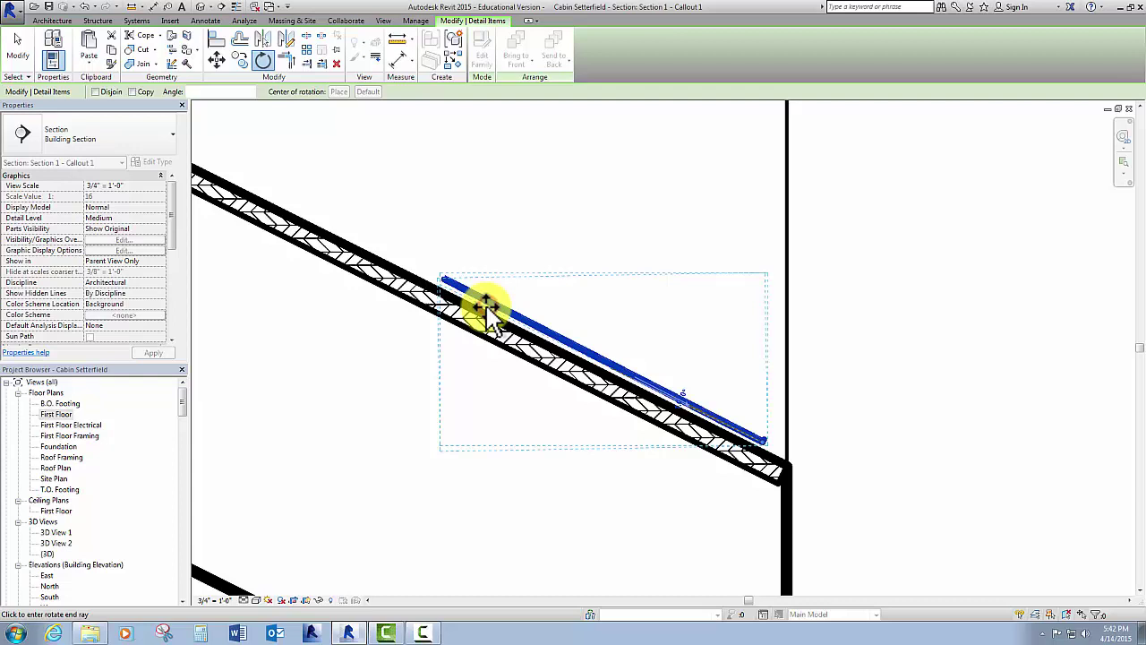
left_click(486, 307)
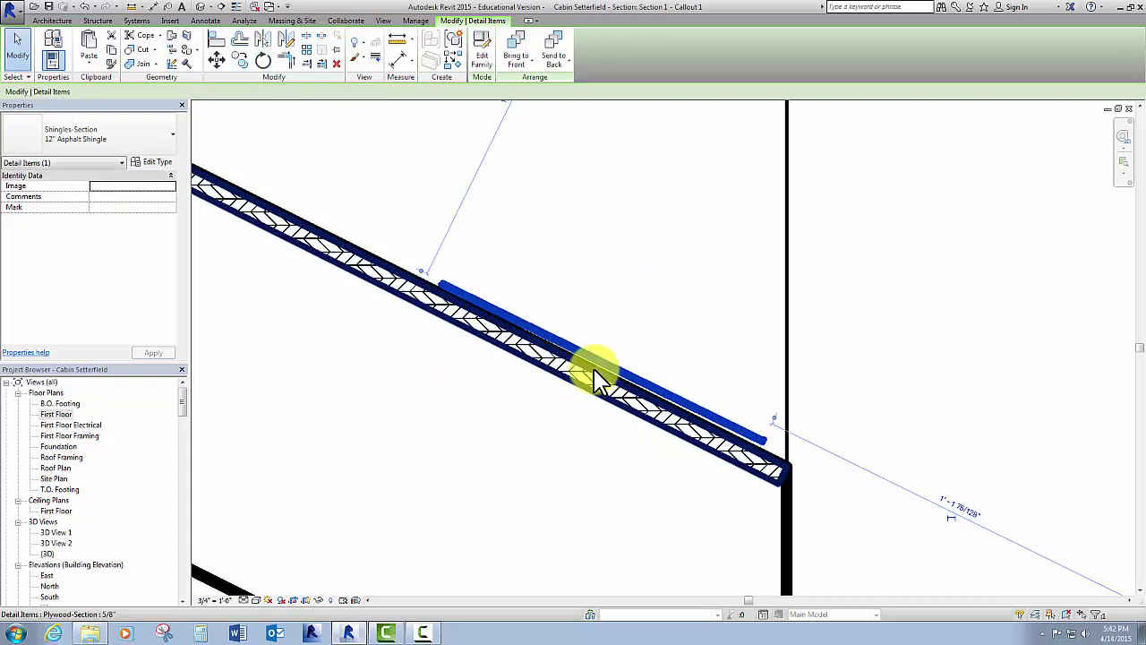
left_click(18, 46)
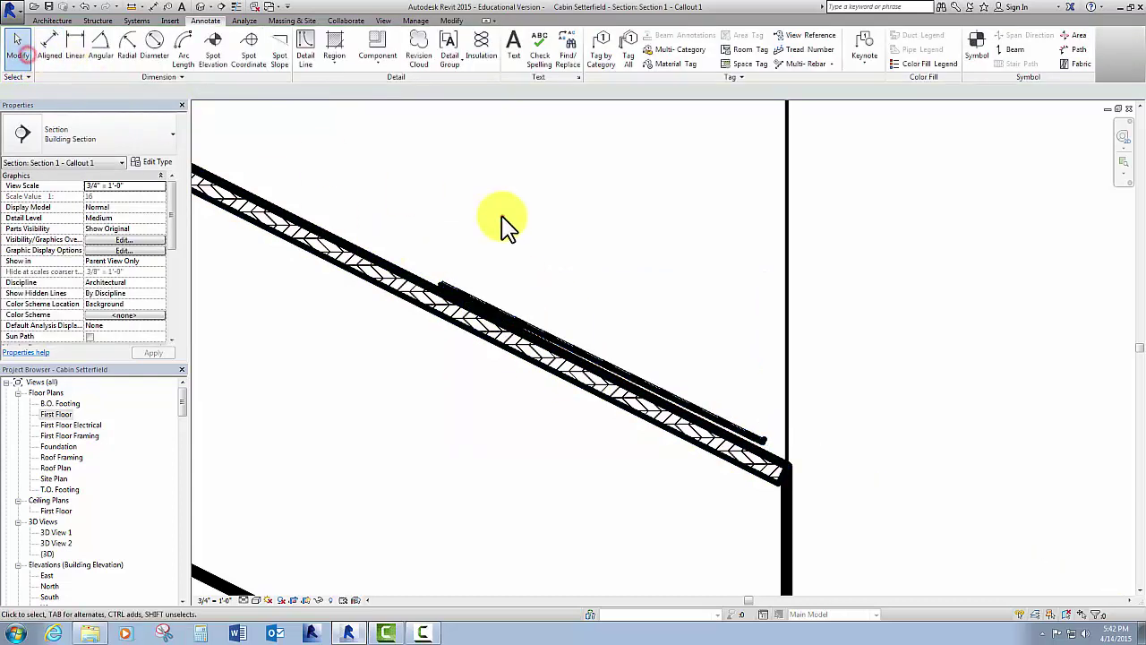
Drag the shingle pieces up-left along the roof slope to its upper-left end.
scroll(504, 224, "down", 2)
middle_click_drag(504, 225, 649, 274)
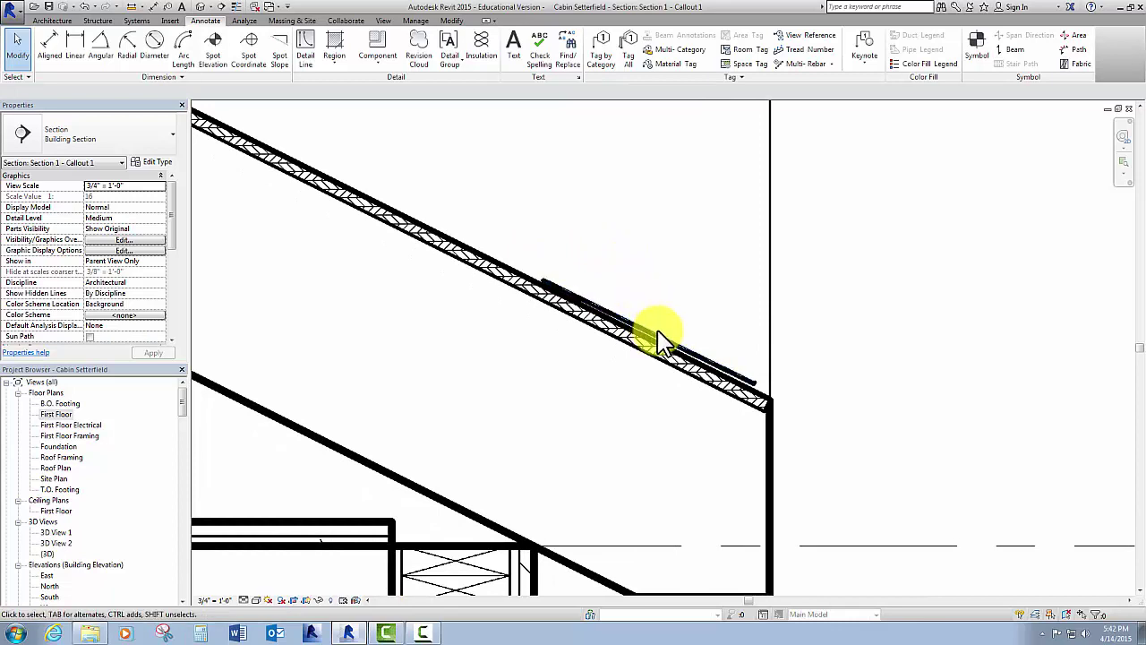
left_click(676, 342)
left_click_drag(676, 343, 672, 331)
left_click(662, 309)
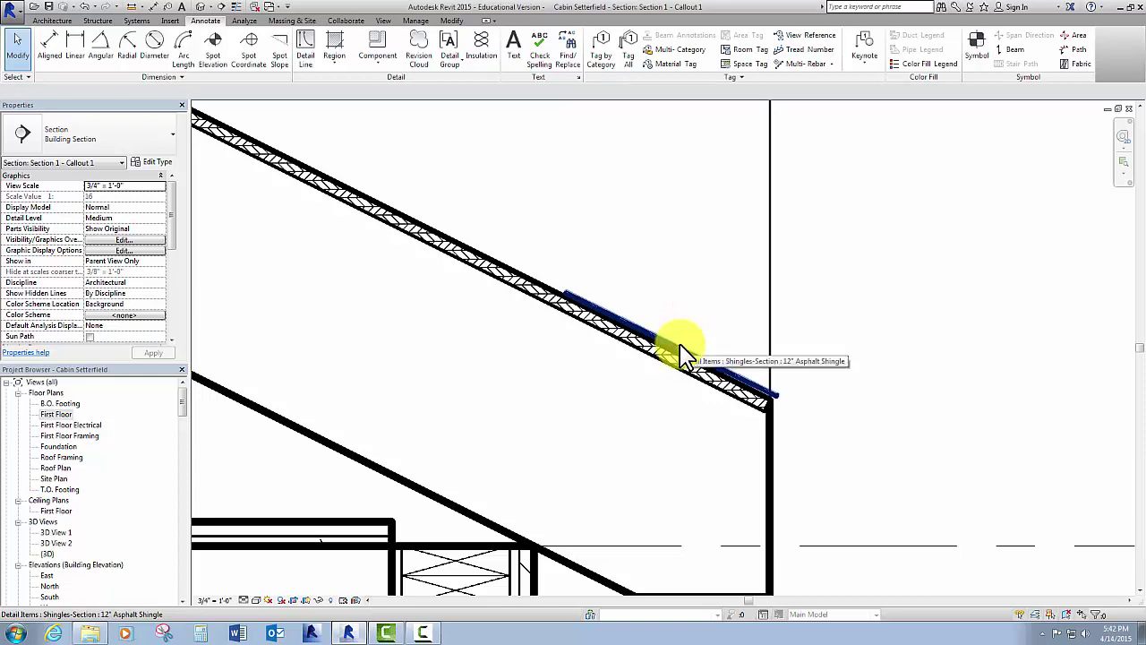
left_click_drag(678, 346, 335, 169)
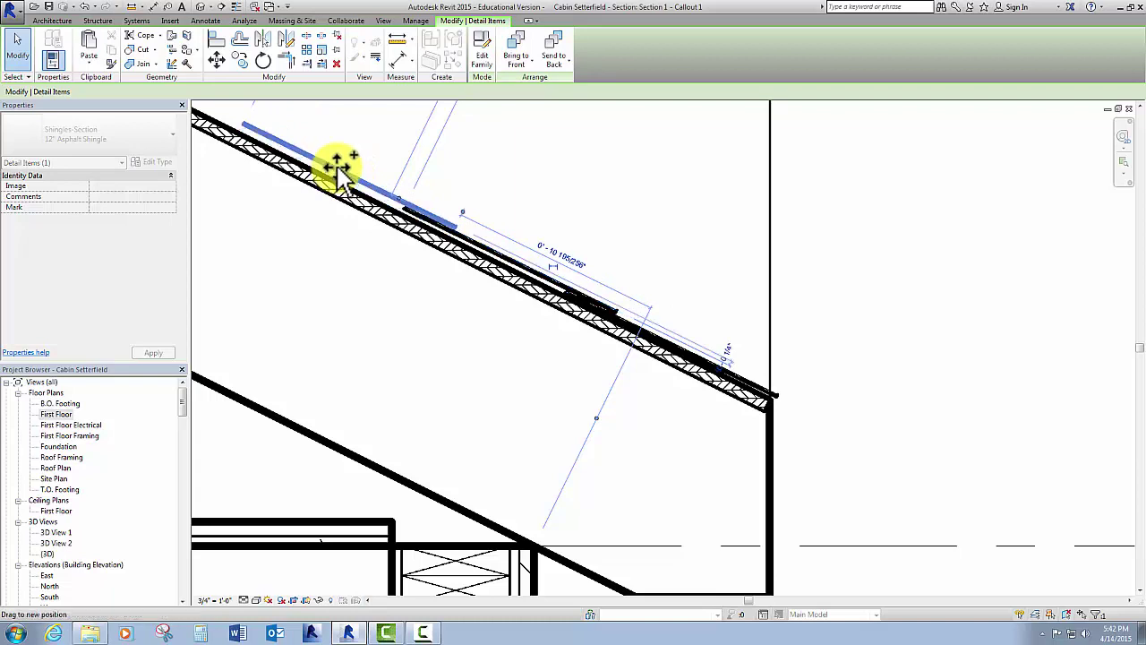
middle_click_drag(455, 187, 623, 305)
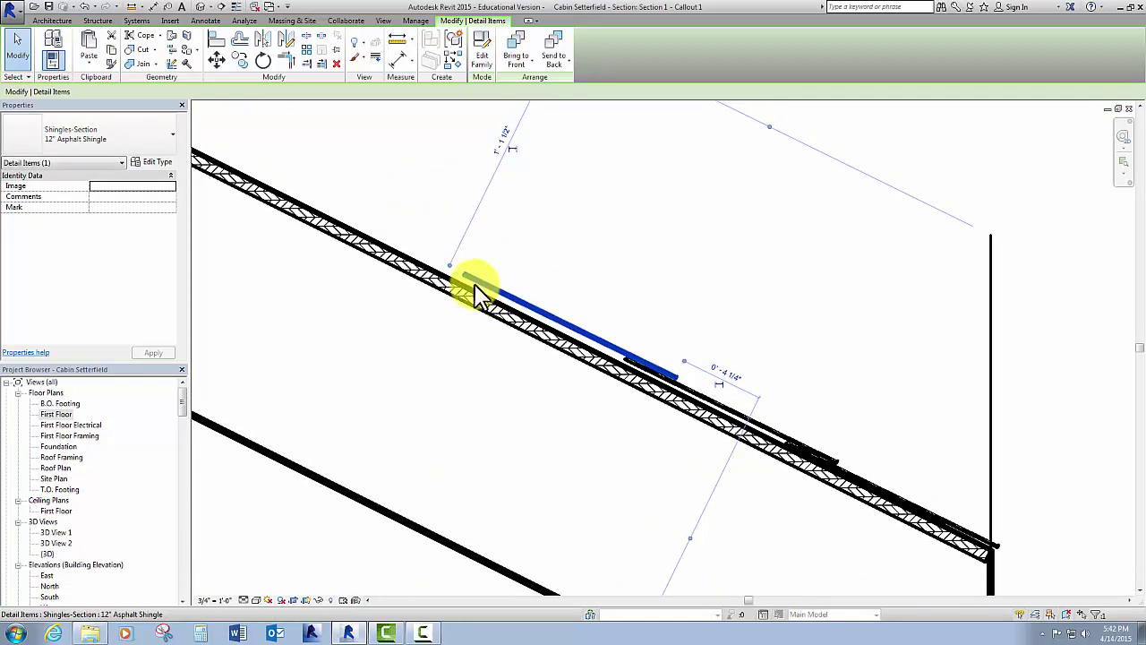
left_click_drag(518, 298, 339, 205)
middle_click_drag(368, 191, 598, 345)
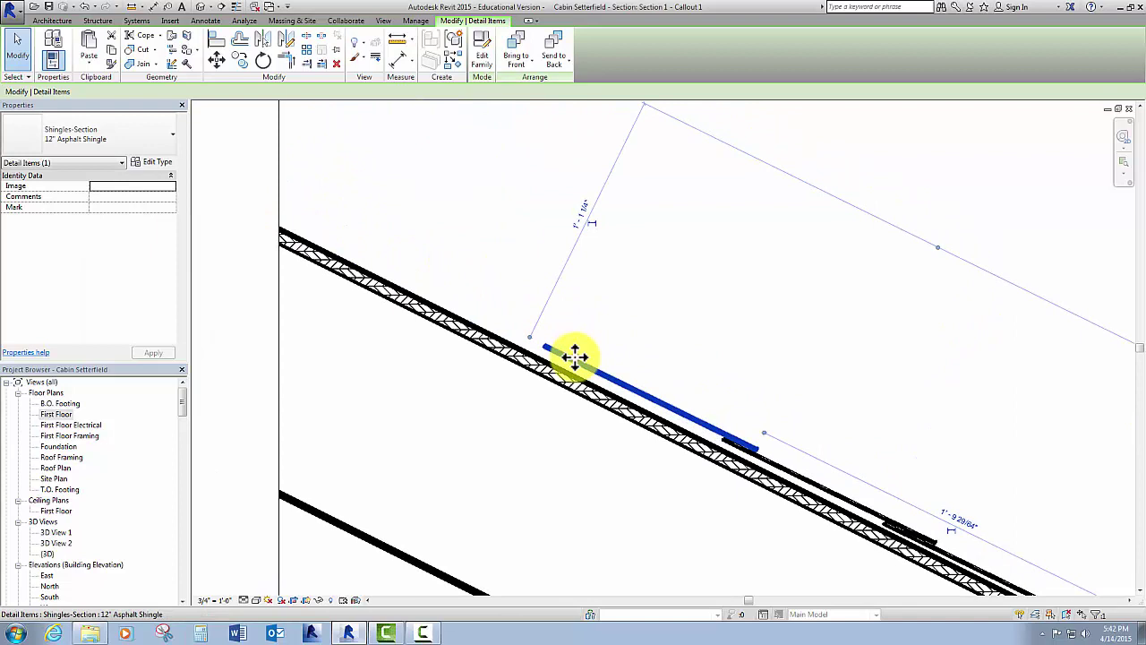
left_click_drag(574, 355, 395, 261)
left_click_drag(450, 292, 281, 205)
left_click(444, 207)
scroll(591, 284, "down", 2)
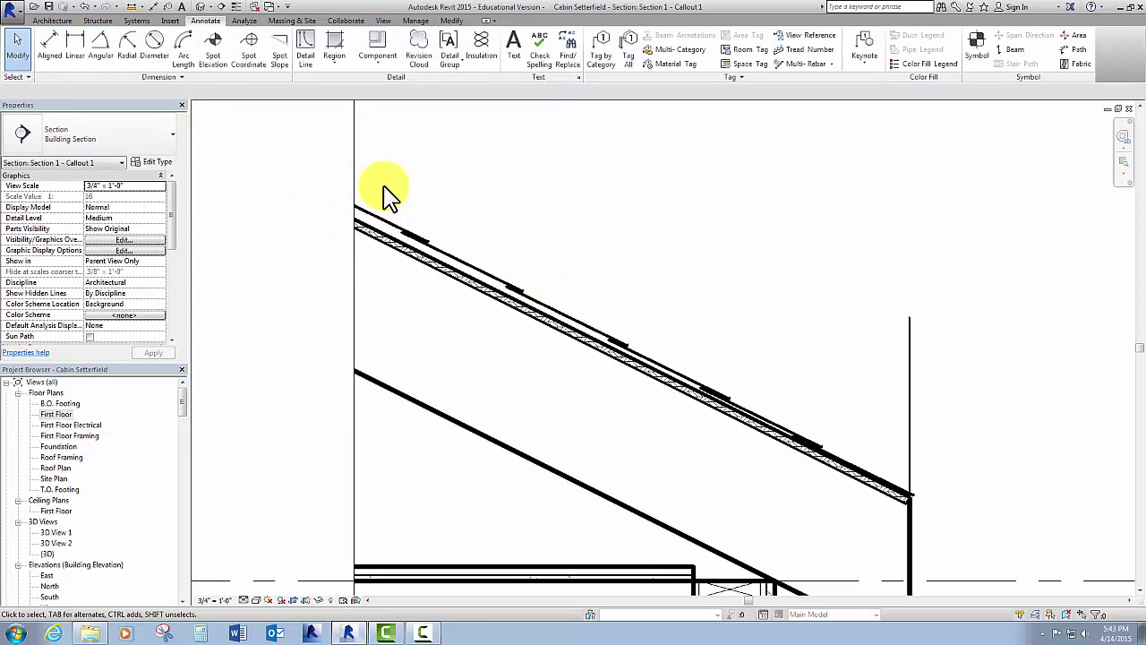
Rotate the six shingles and top roof line about the roof's upper-left end to sit flush.
mouse_move(380, 181)
left_mouse_down()
mouse_move(457, 273)
mouse_move(962, 522)
mouse_move(995, 522)
left_mouse_up()
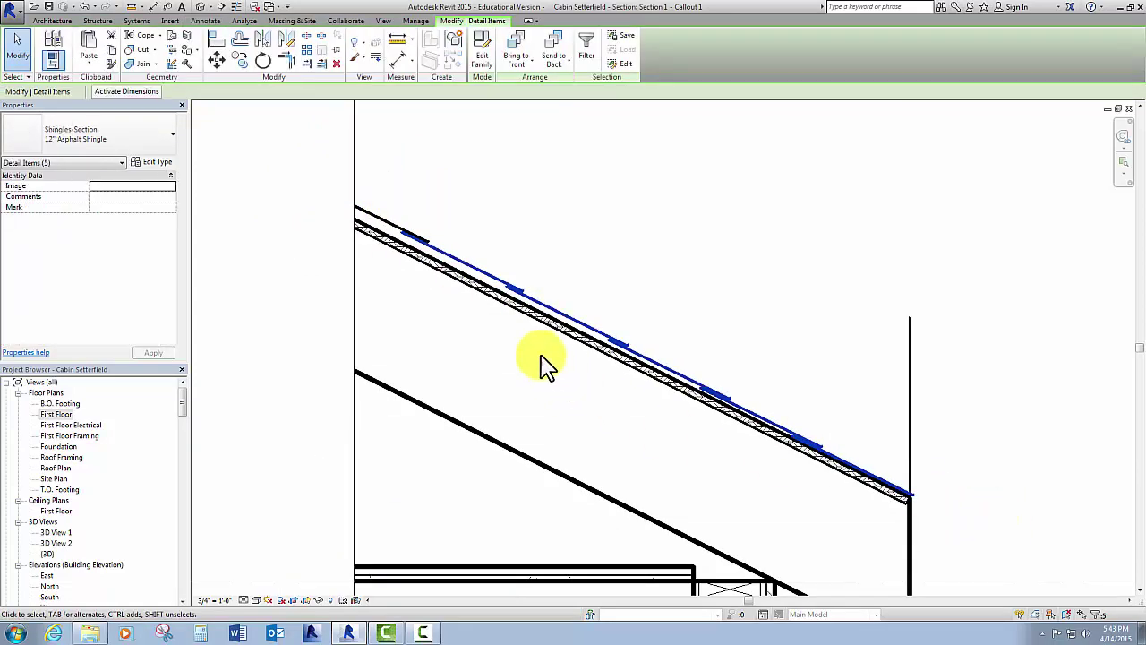
left_click(403, 229, "ctrl")
left_click(264, 60)
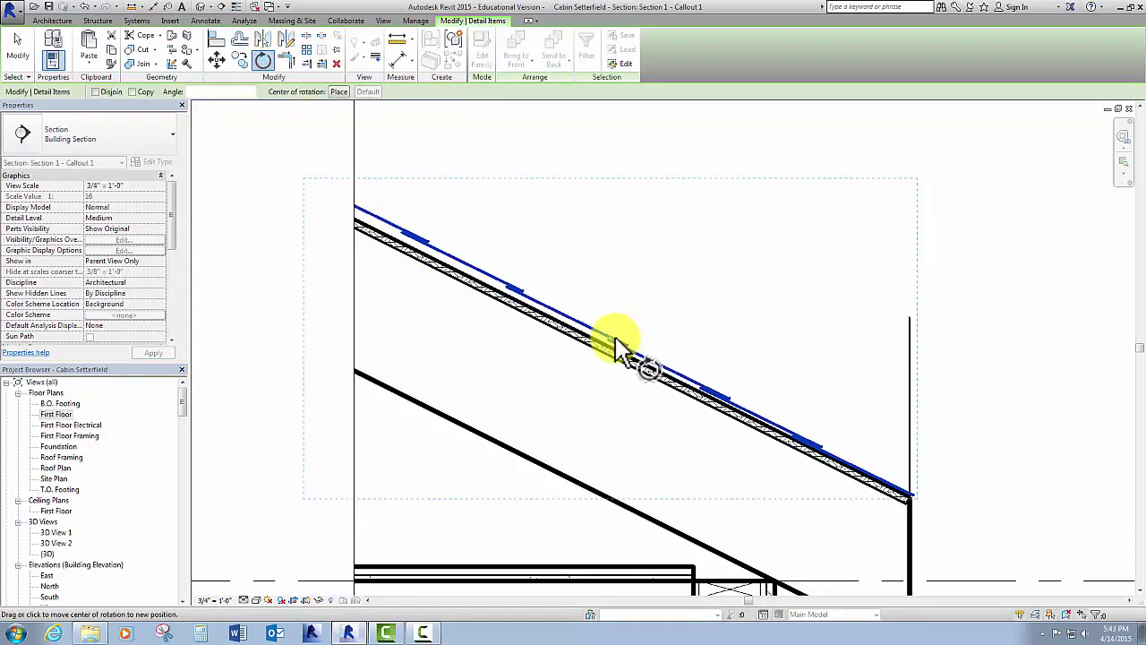
left_click_drag(612, 339, 355, 218)
left_click(359, 216)
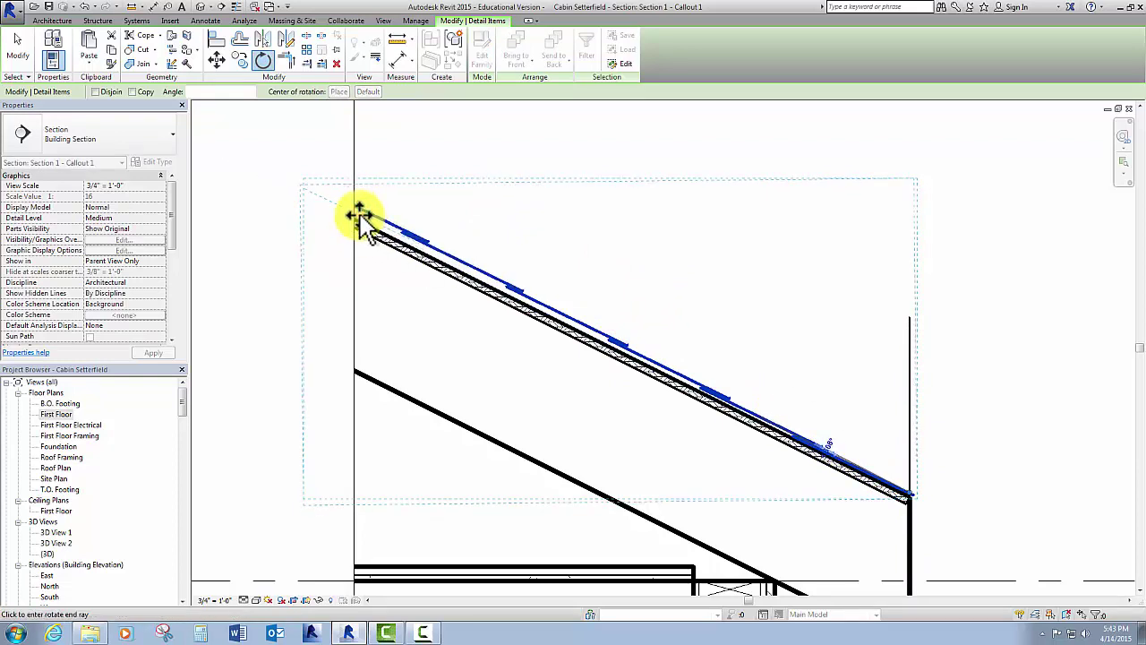
left_click(358, 218)
left_click(528, 226)
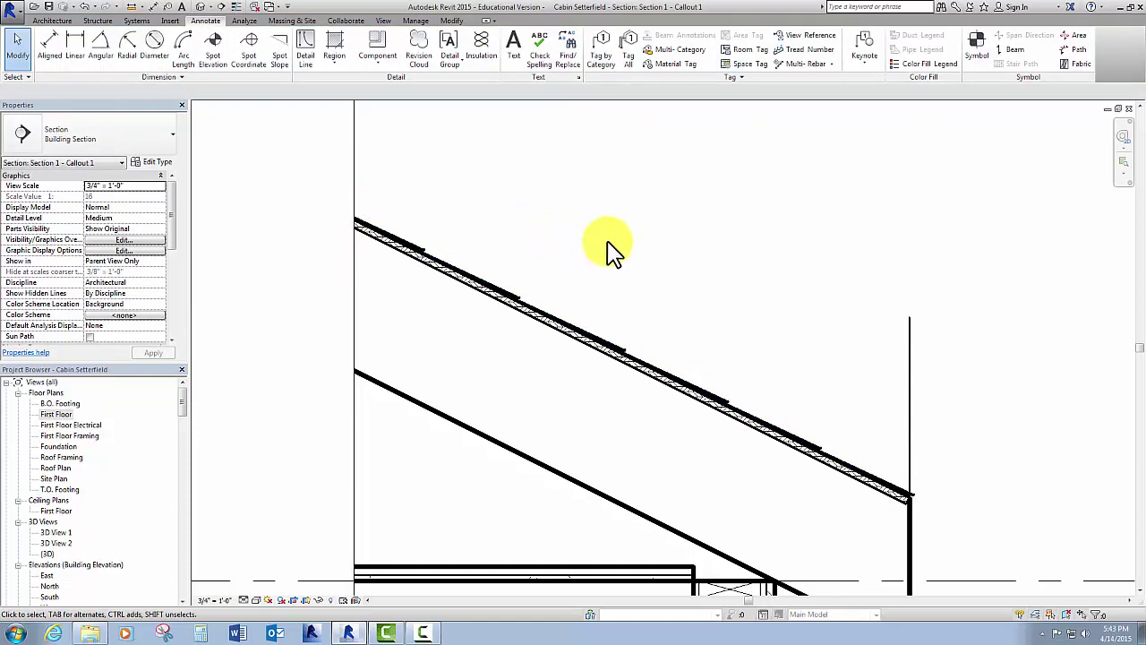
scroll(609, 250, "down", 3)
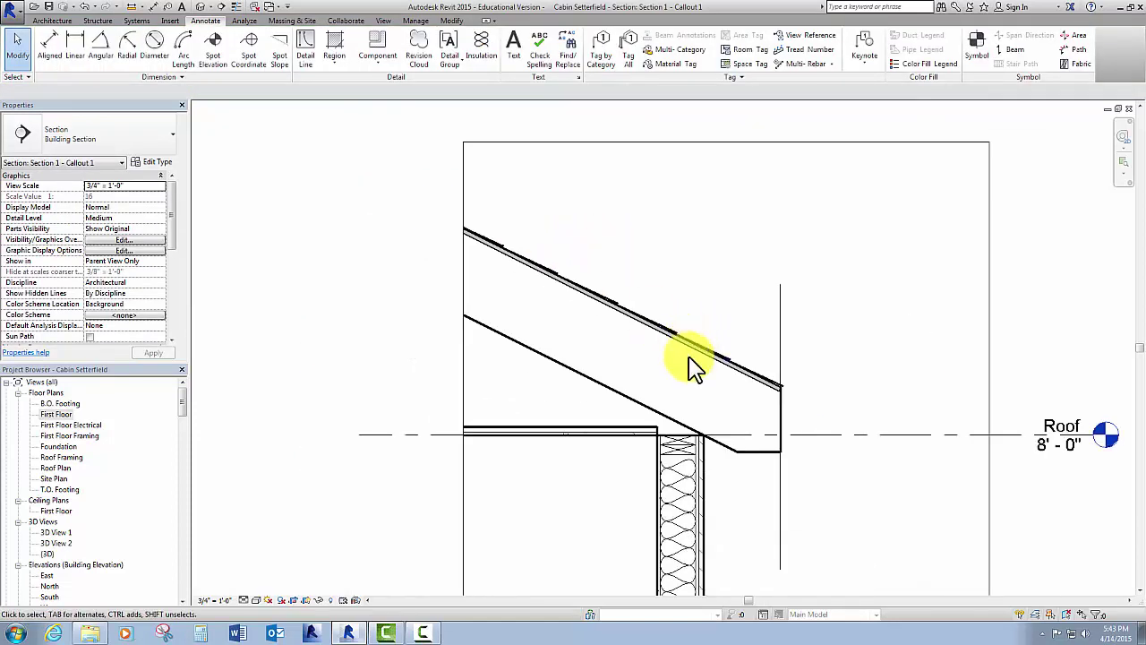
Temporarily hide the roof, then reset Temporary Hide/Isolate to restore all elements.
left_click(643, 407)
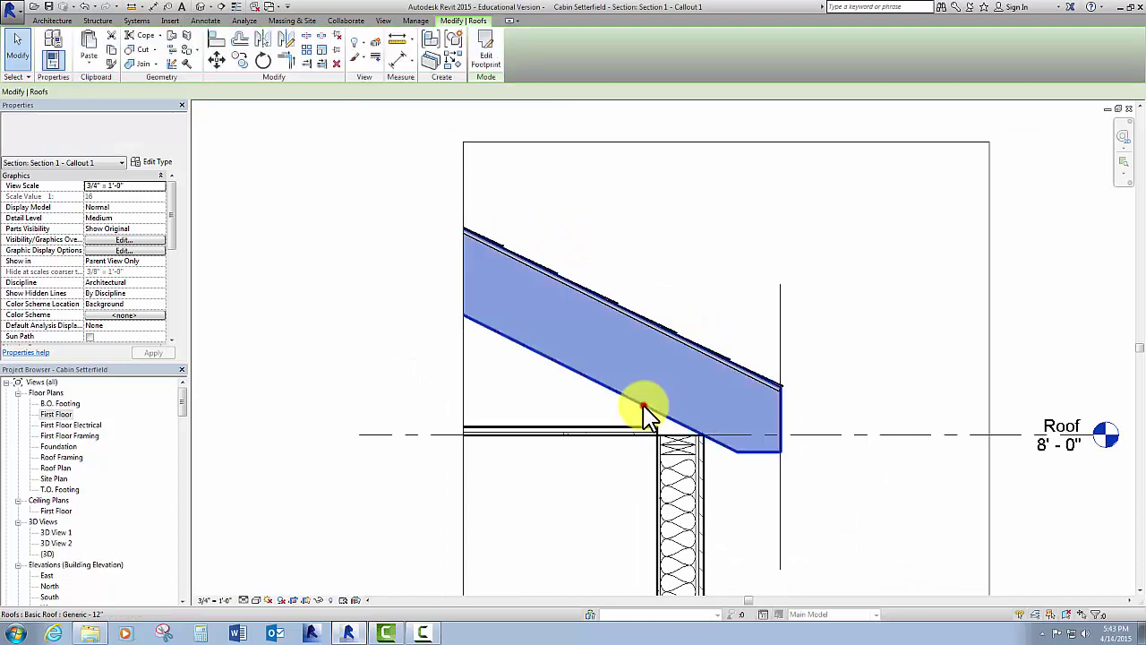
left_click(320, 600)
left_click(348, 570)
scroll(640, 456, "up", 4)
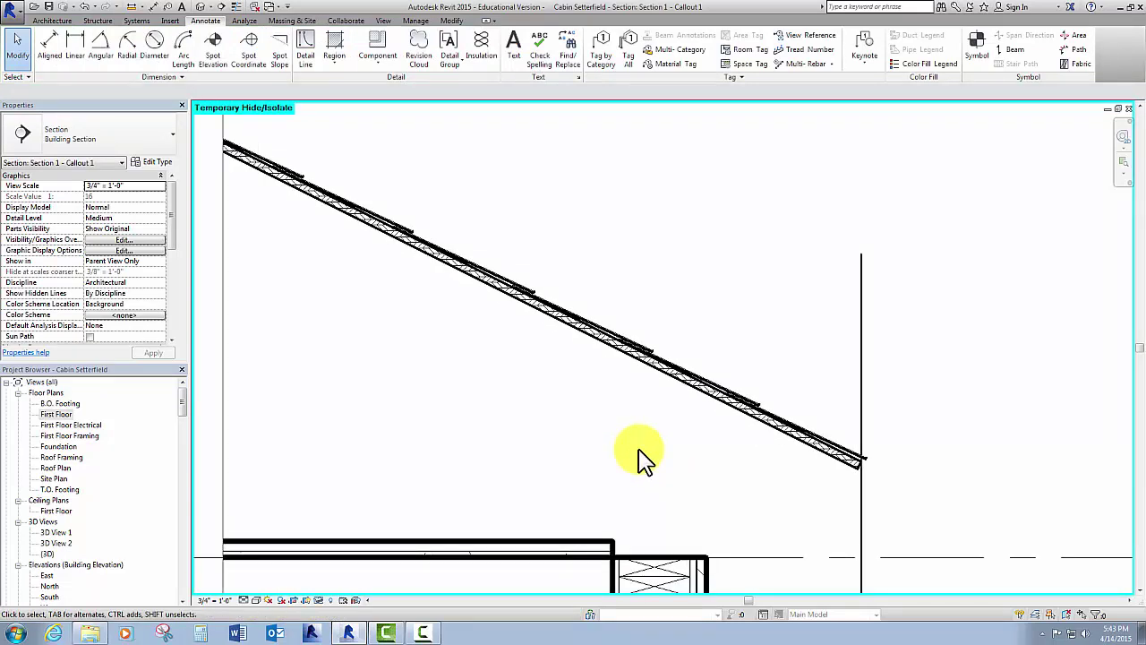
scroll(640, 457, "down", 3)
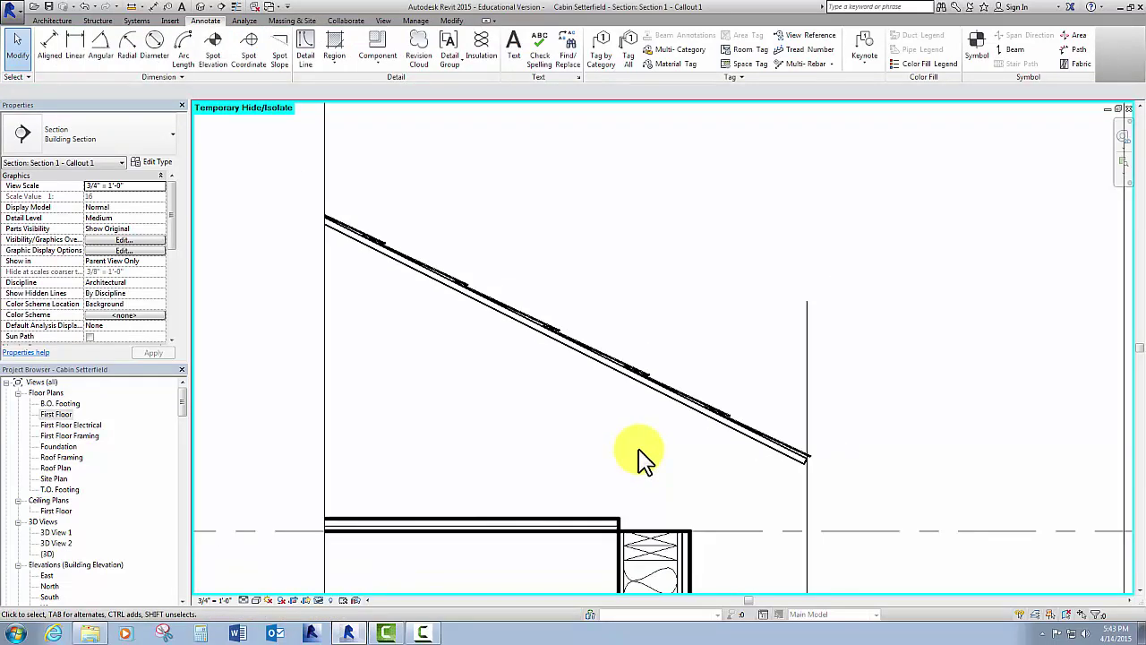
left_click(320, 600)
left_click(332, 587)
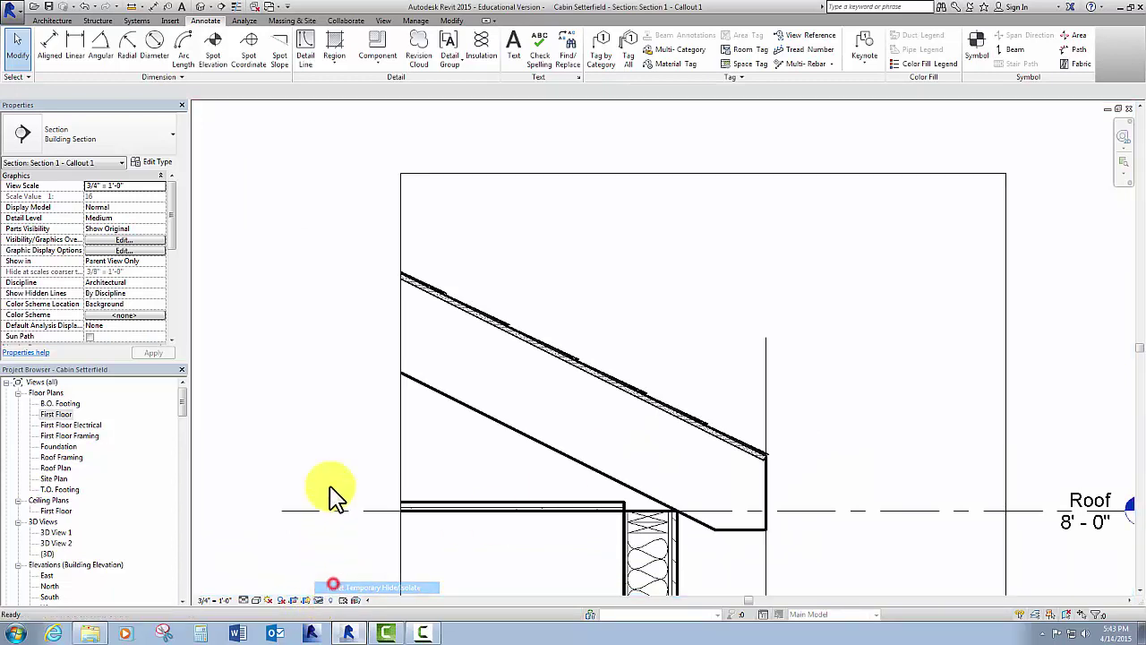
middle_click_drag(362, 470, 390, 427)
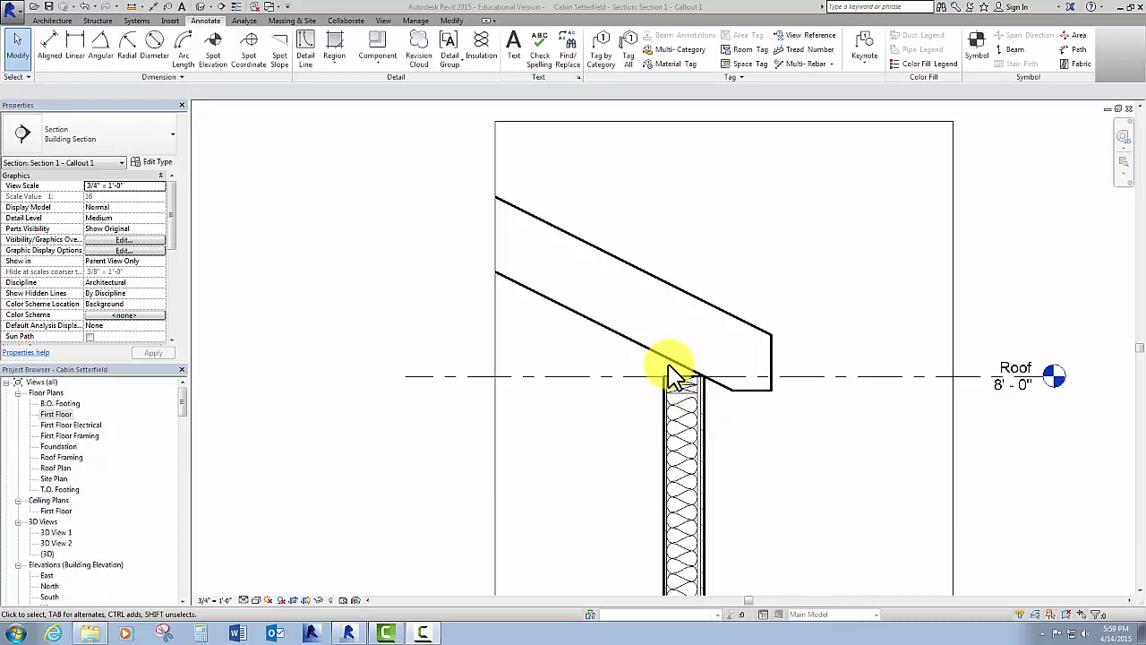
Measure the 3 5/8" gap from the wall's top corner to the roof underside, then select the roof.
scroll(703, 385, "up", 5)
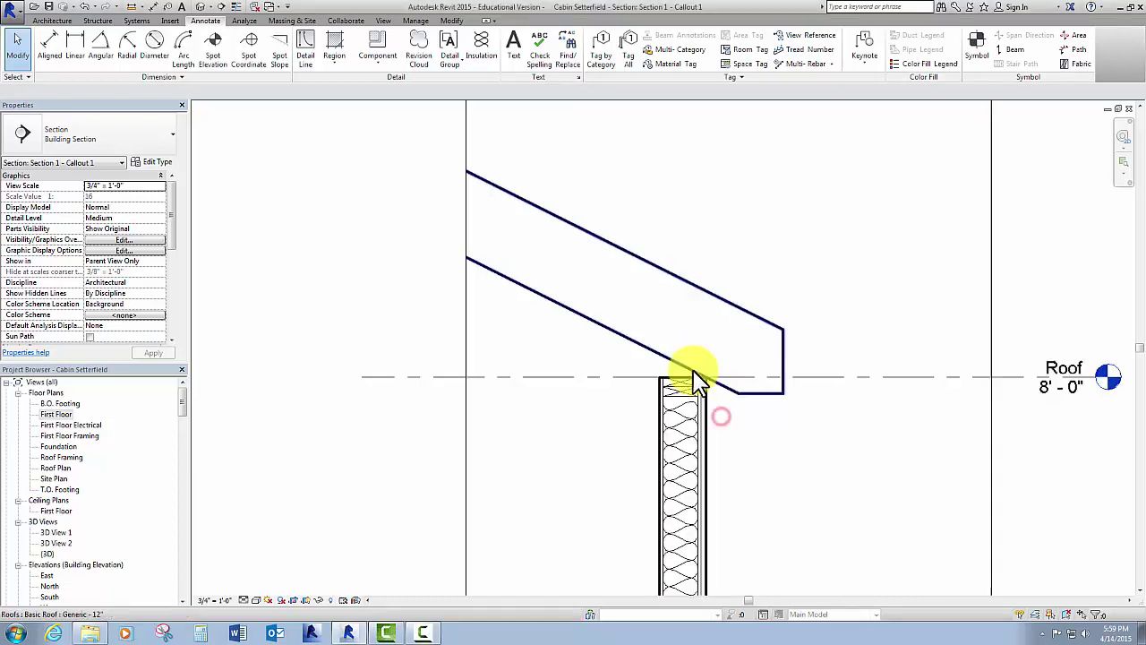
middle_click_drag(730, 407, 670, 414)
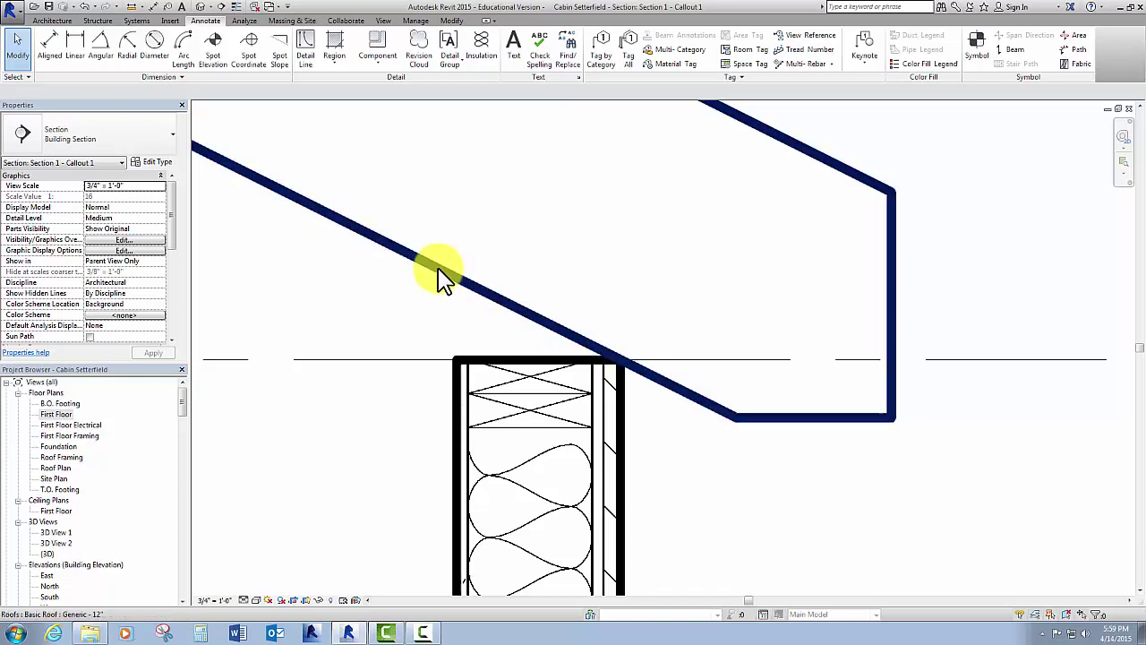
left_click(132, 6)
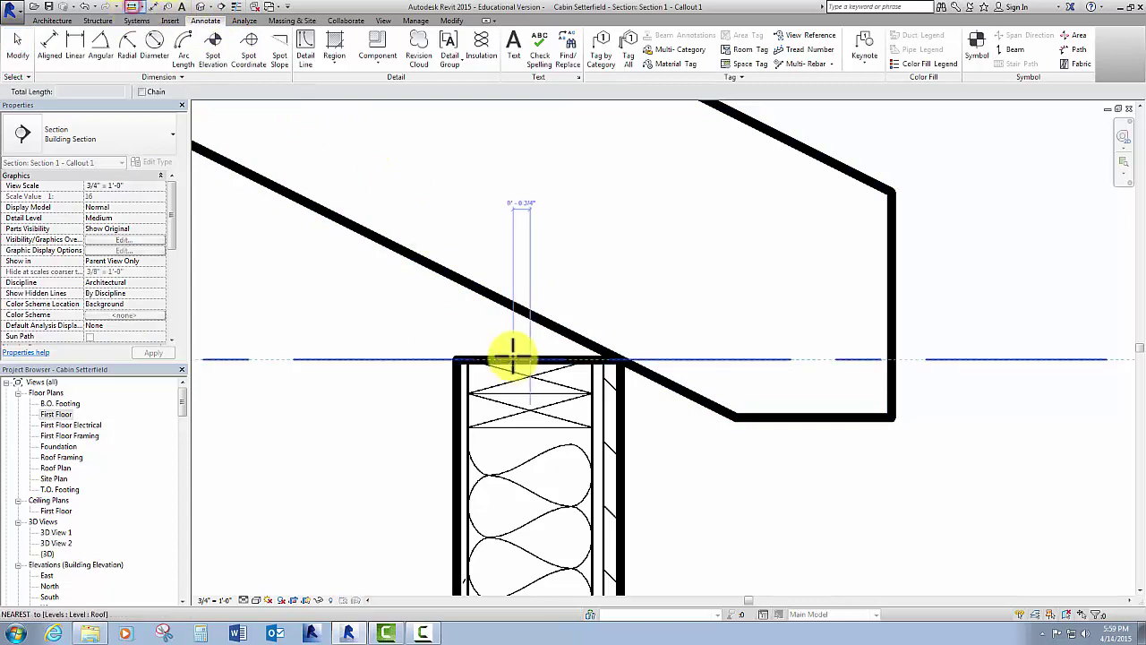
left_click(457, 360)
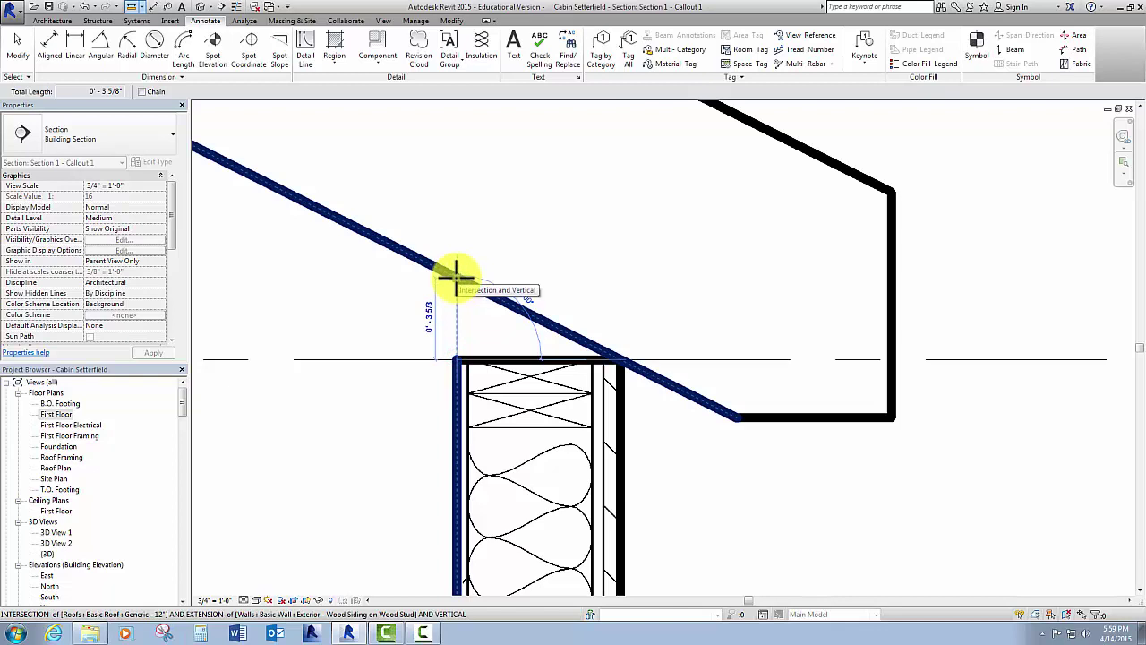
left_click(457, 276)
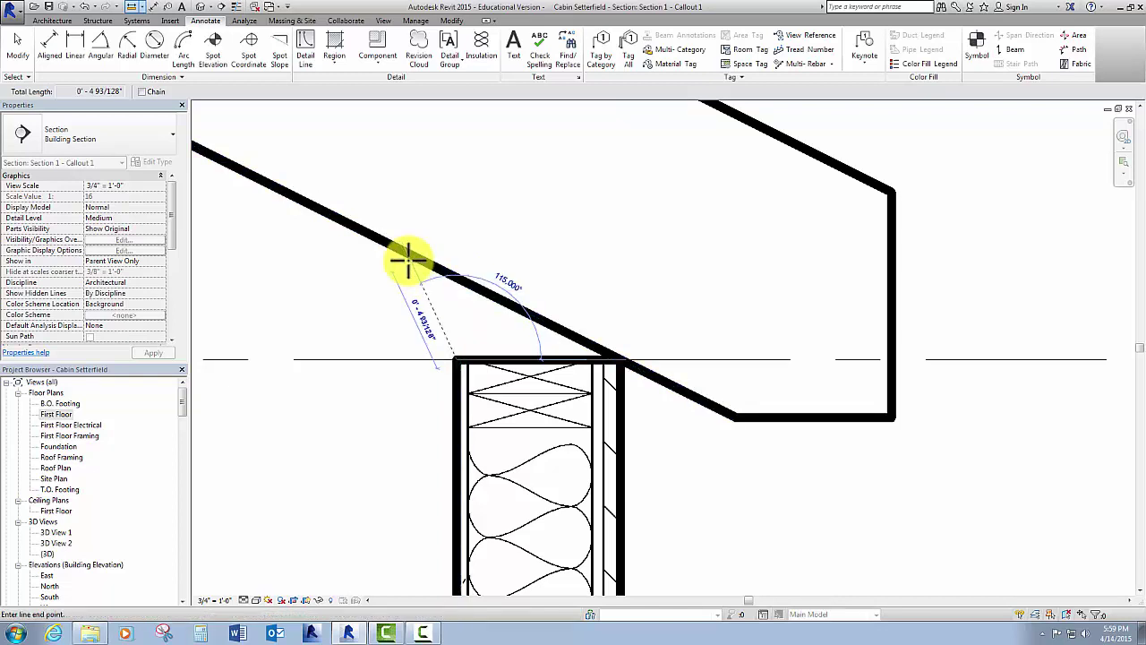
left_click(18, 45)
left_click(386, 246)
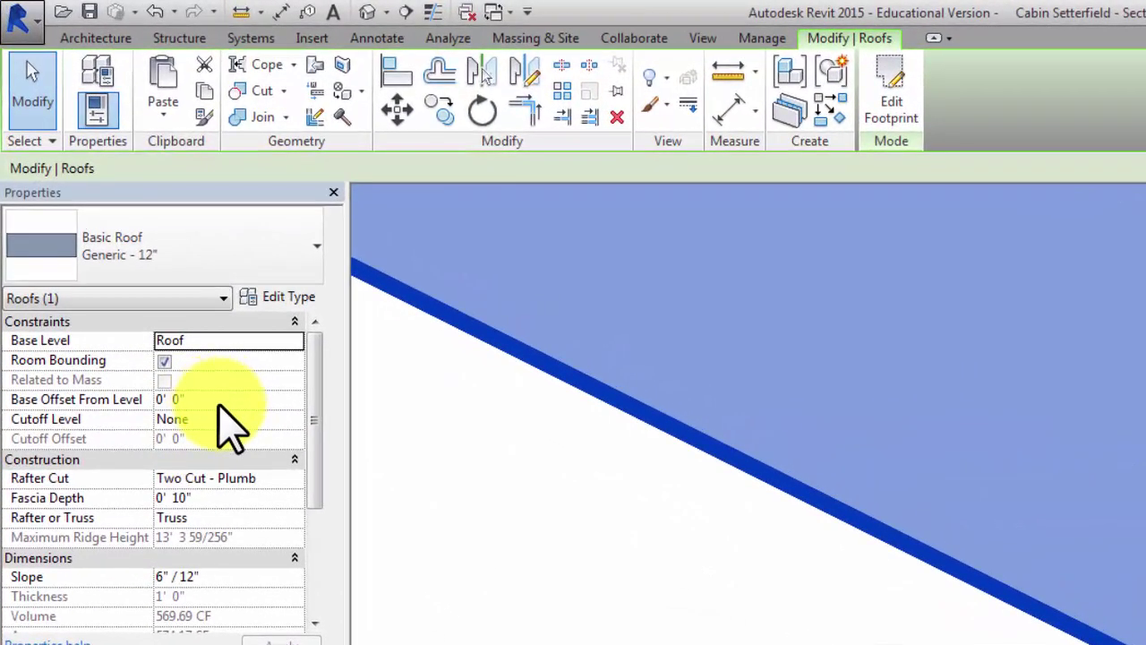
Set the roof's Base Offset From Level to -3 5/8" and apply it.
left_click(217, 401)
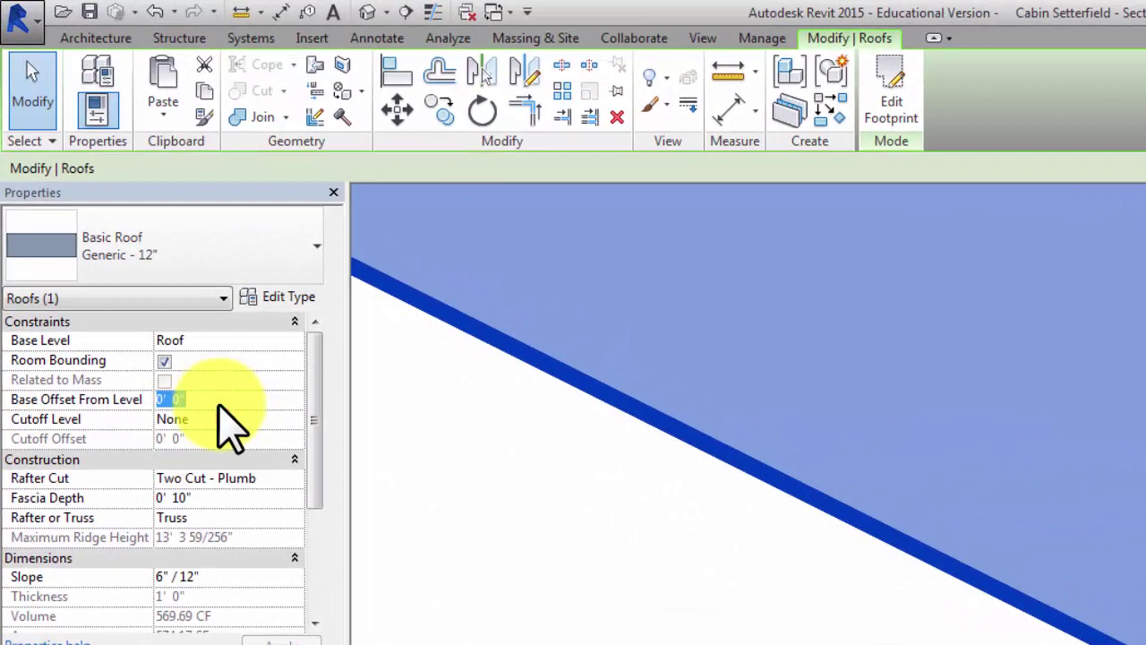
left_click(222, 402)
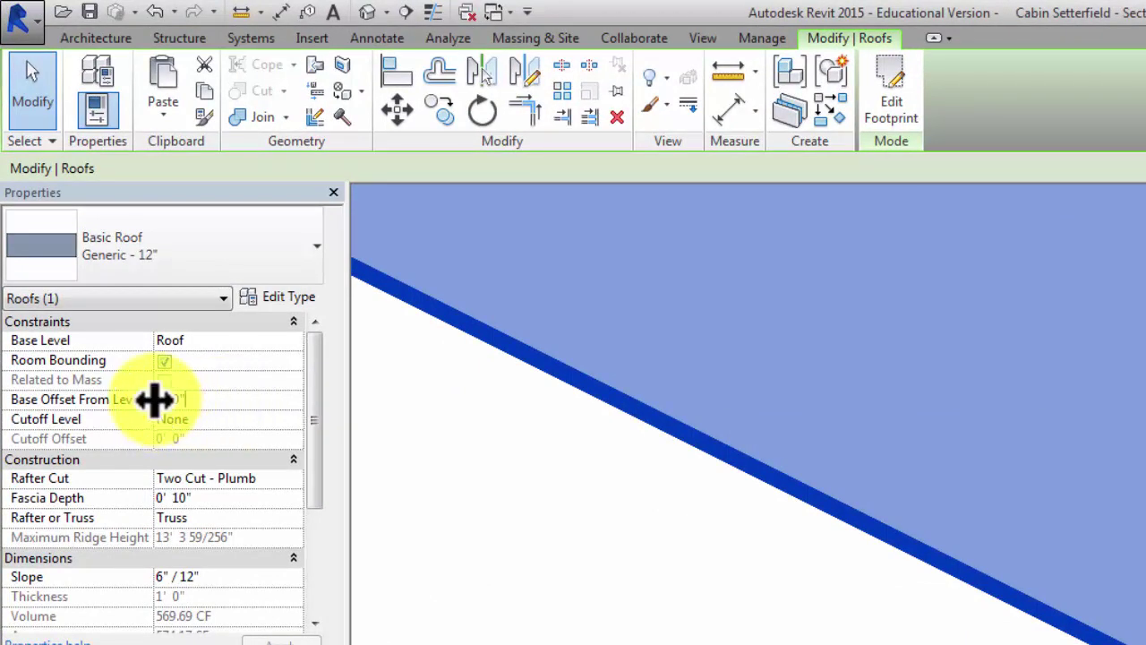
left_click(162, 398)
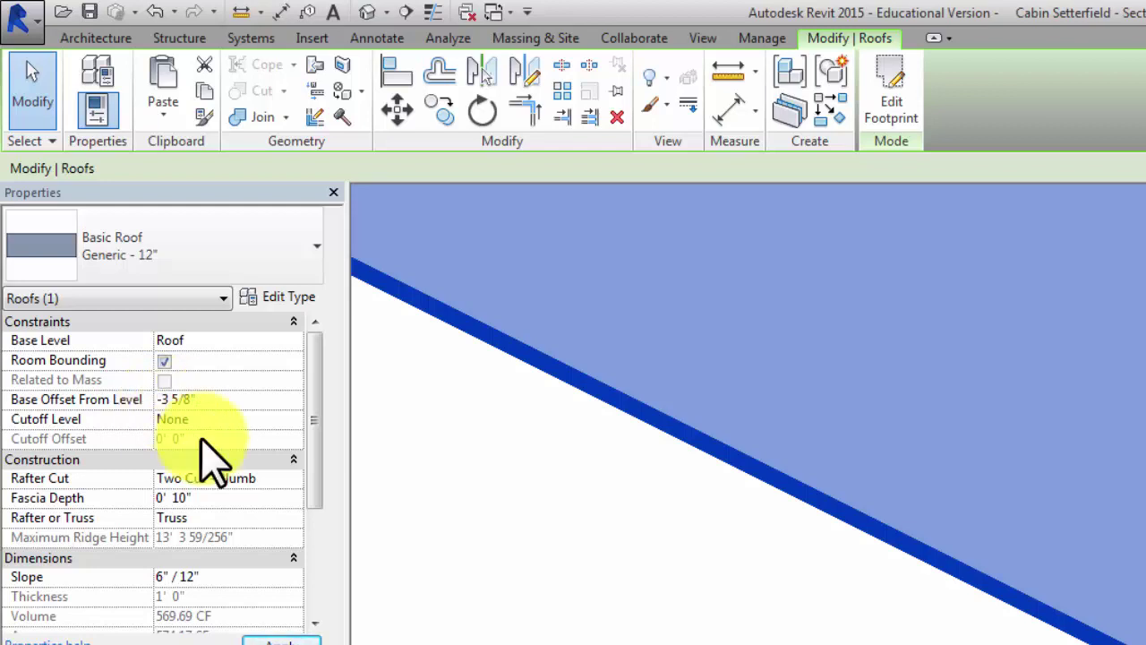
left_click(289, 640)
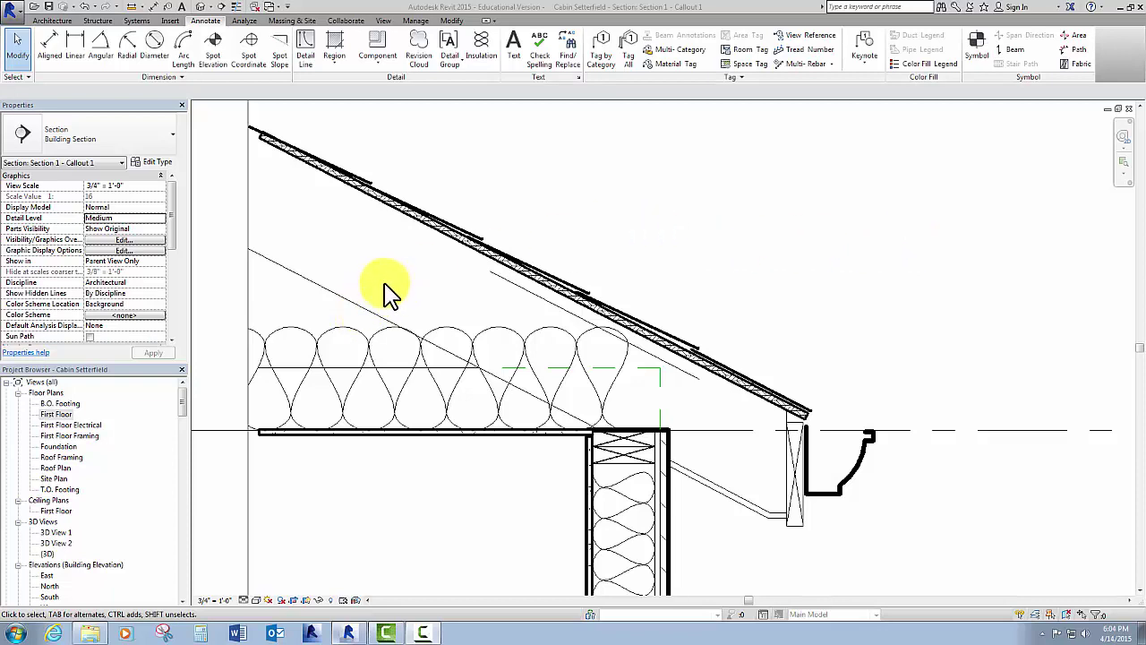
Check the diagonal baffle line, plywood sheathing and the thin line under the roof at the eave.
left_click(344, 299)
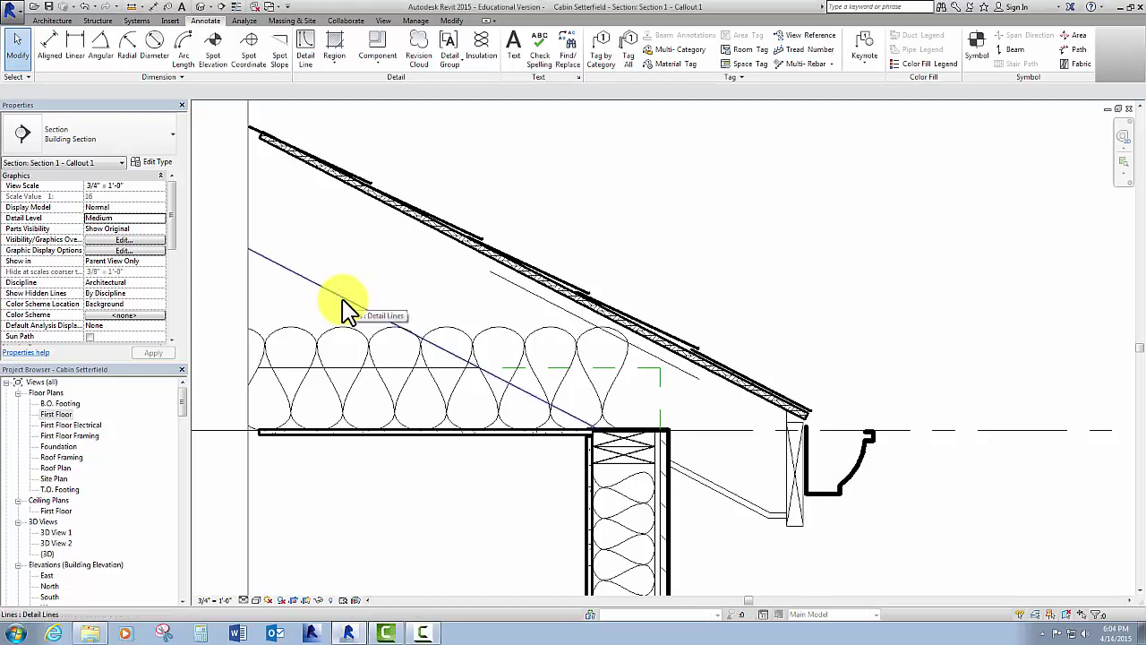
left_click(429, 230)
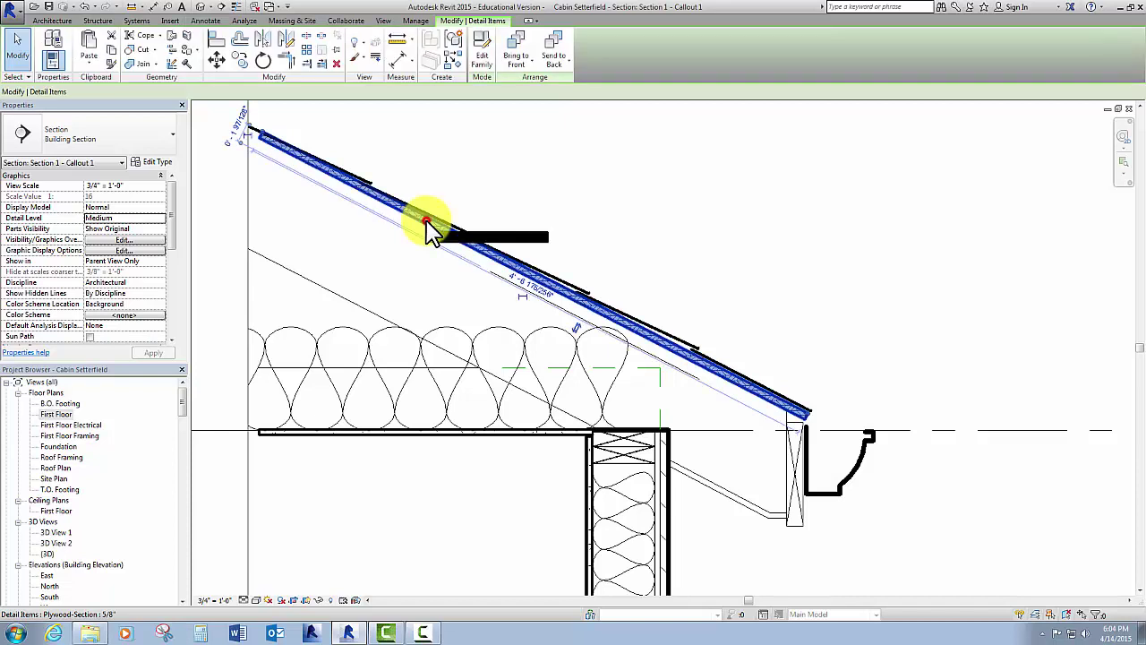
left_click(512, 179)
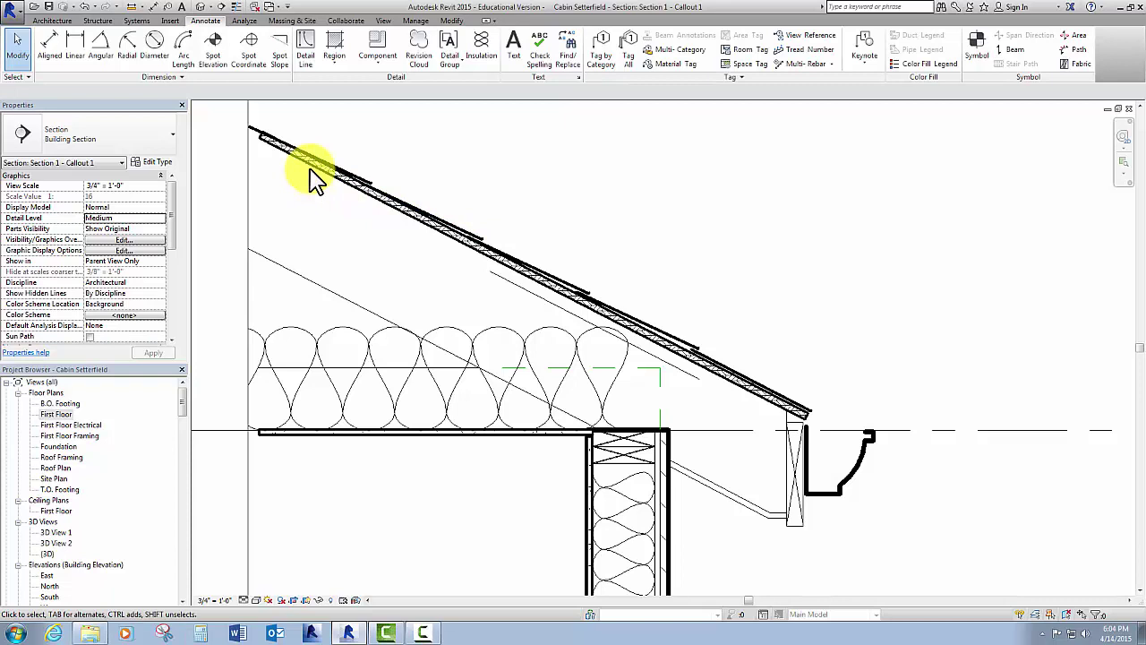
left_click(517, 287)
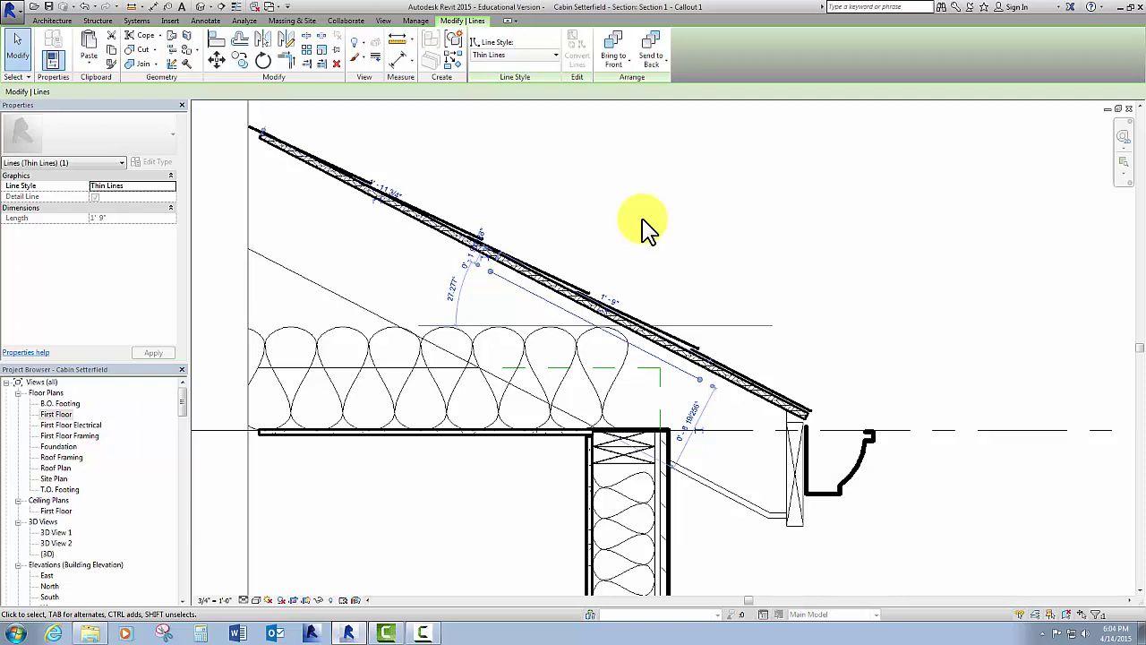
key("Escape")
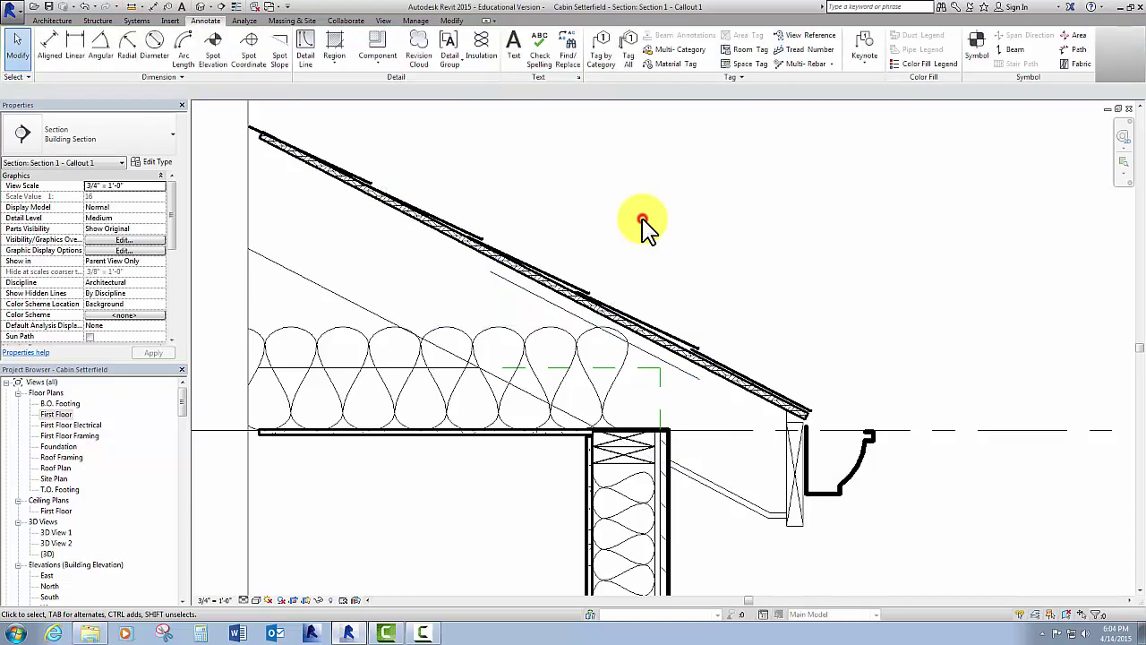
middle_click_drag(672, 268, 724, 205)
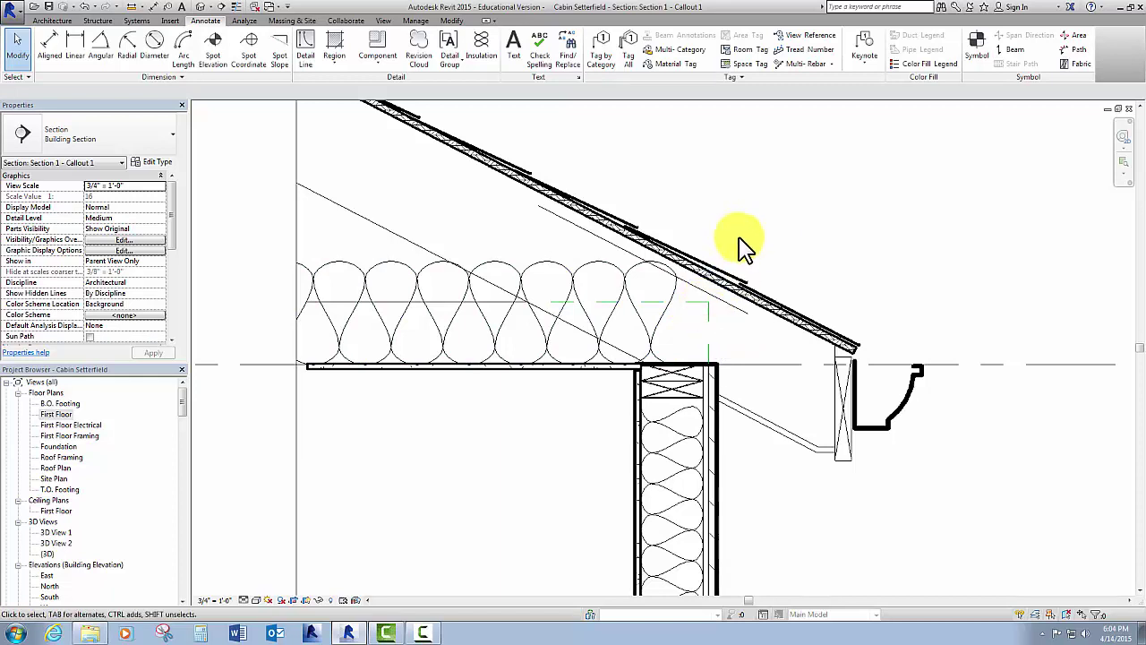
left_click(494, 303)
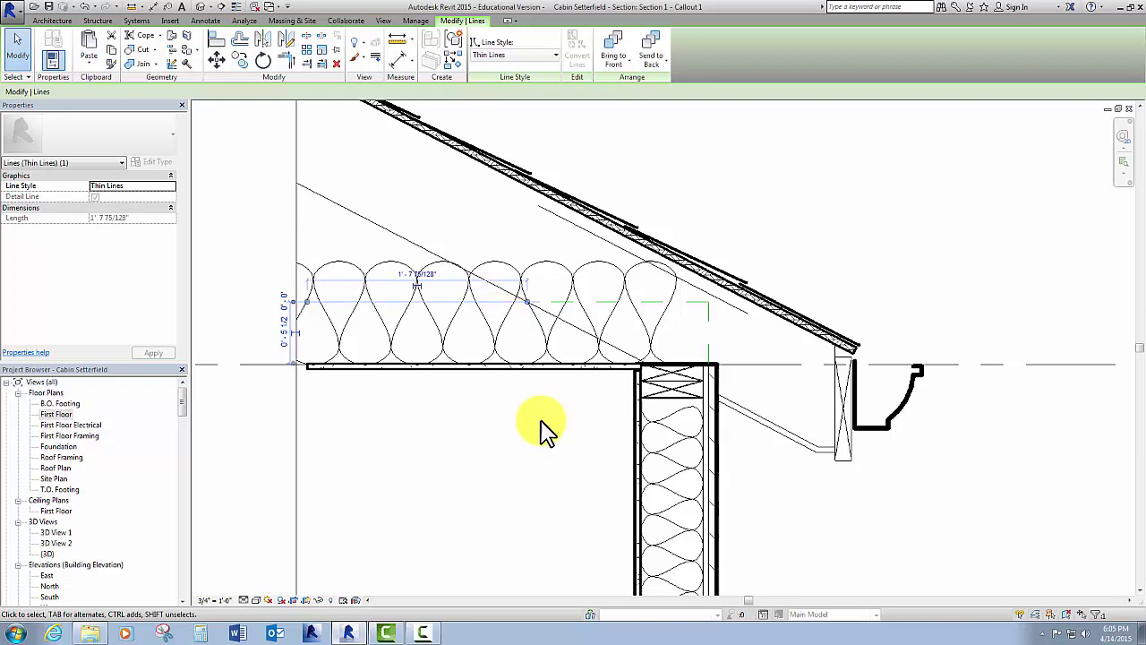
left_click(565, 376)
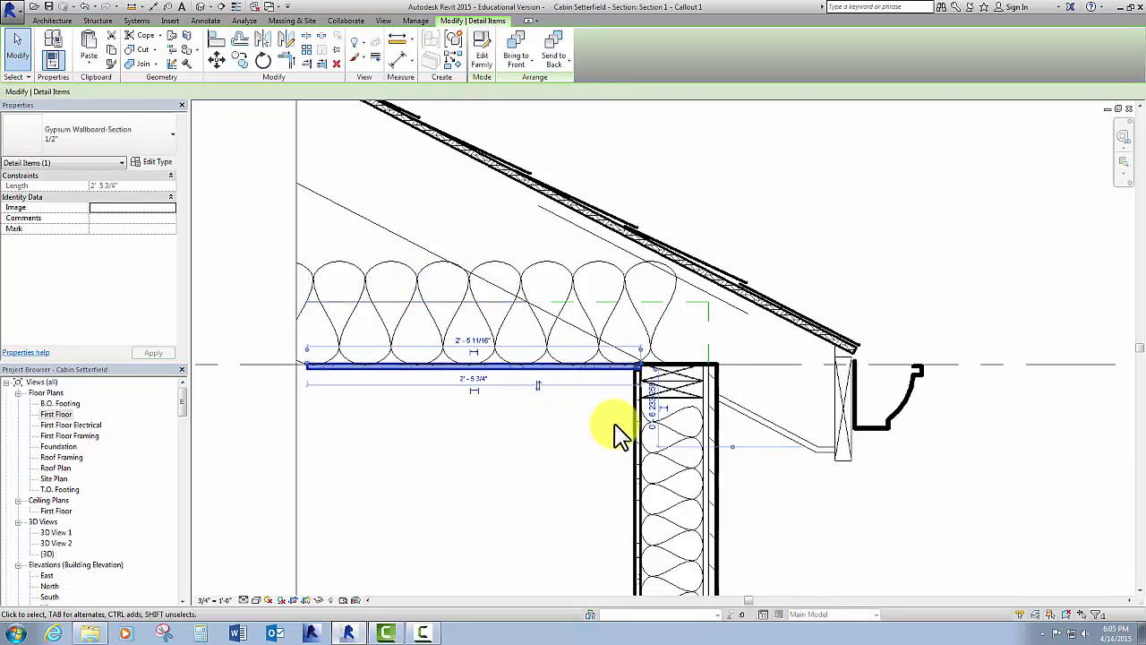
left_click(636, 435)
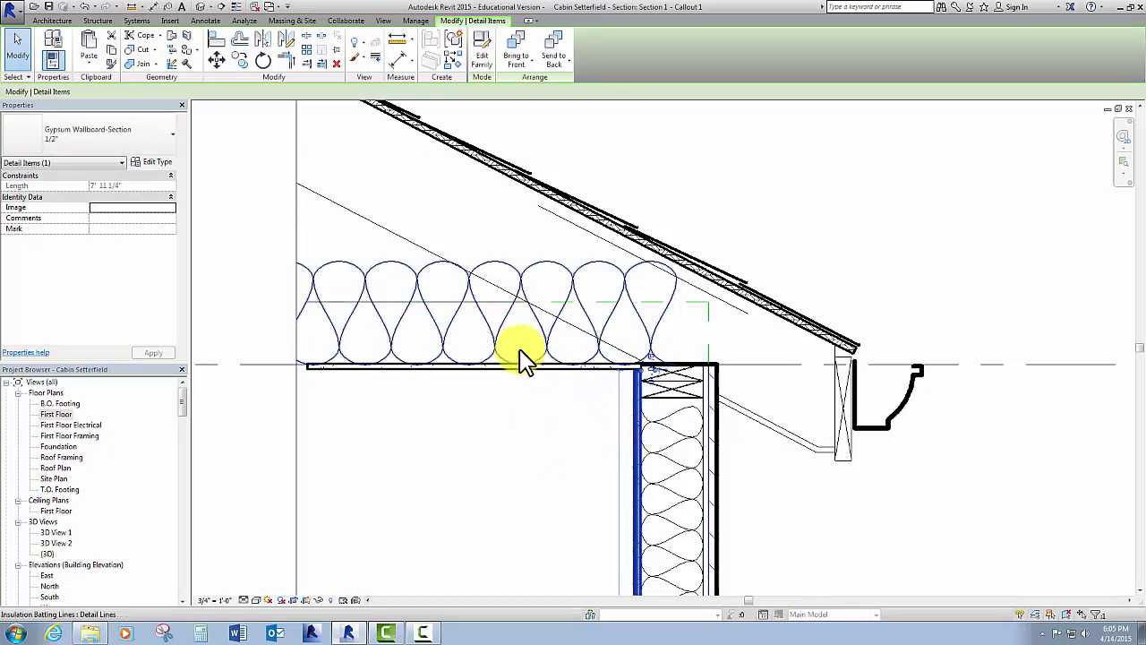
key("Escape")
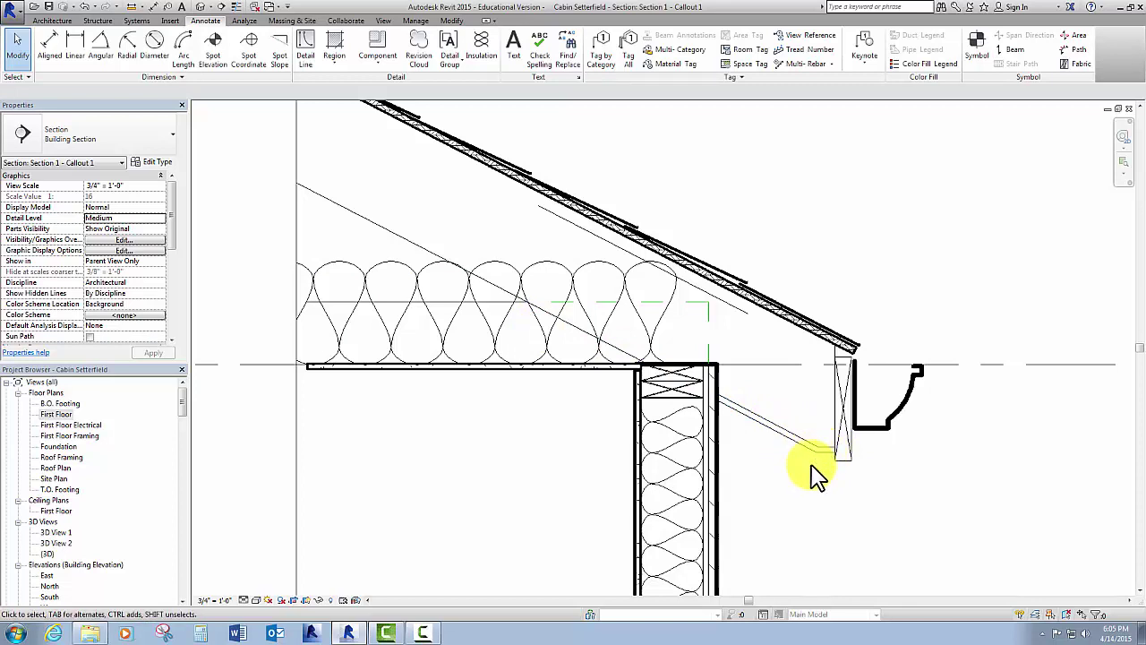
left_click(855, 445)
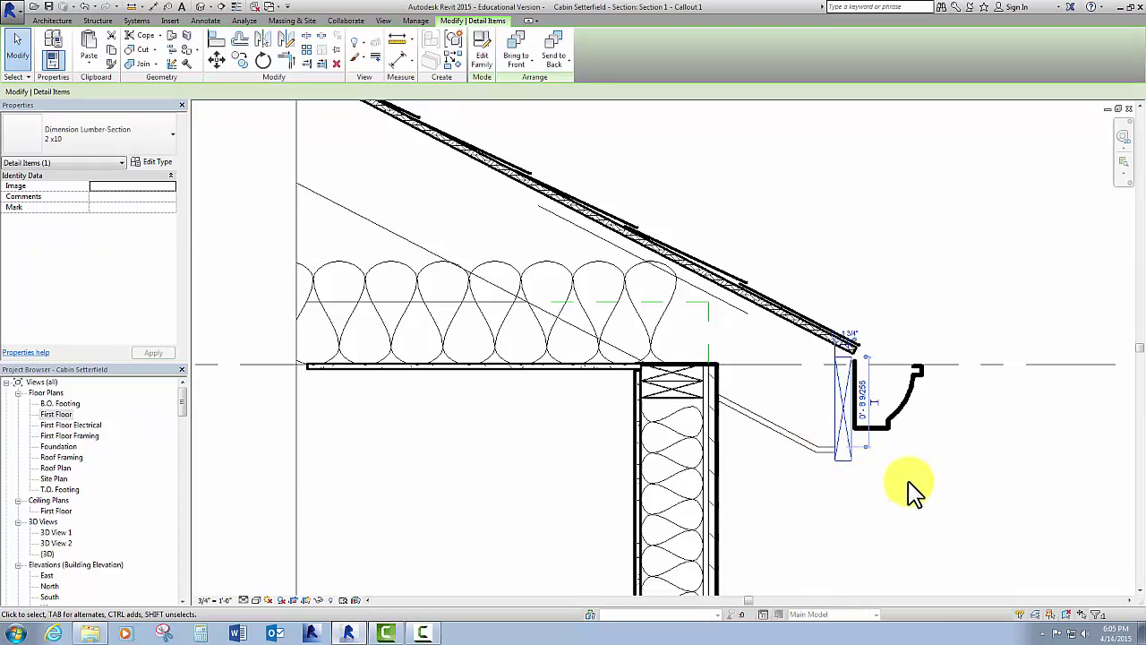
left_click(895, 431)
left_click(1021, 461)
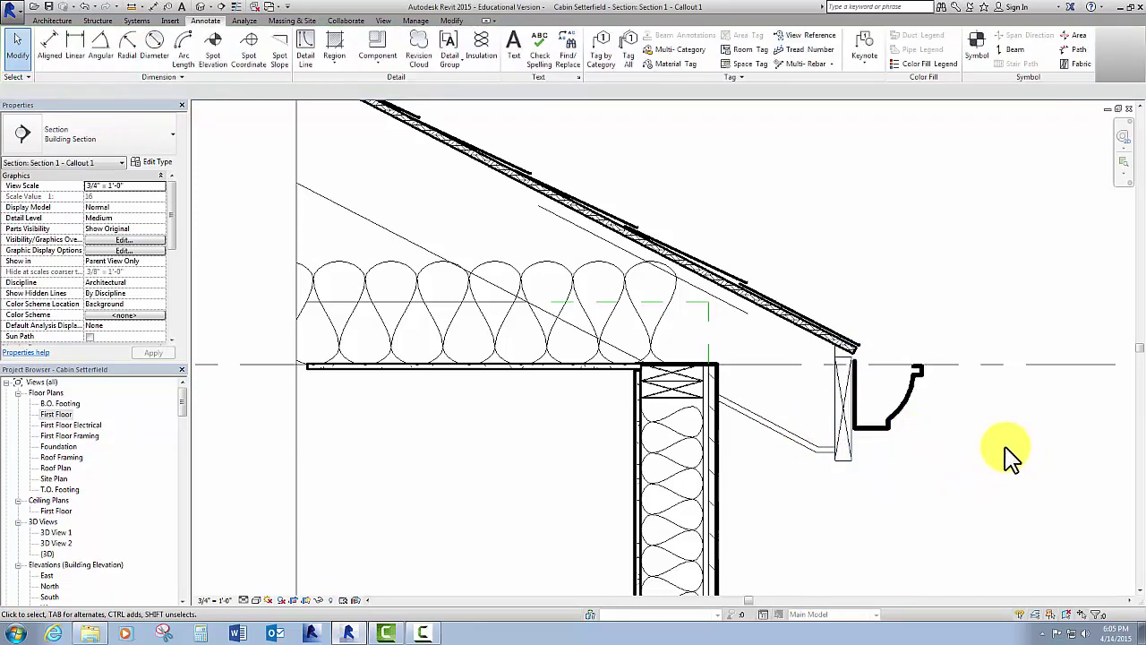